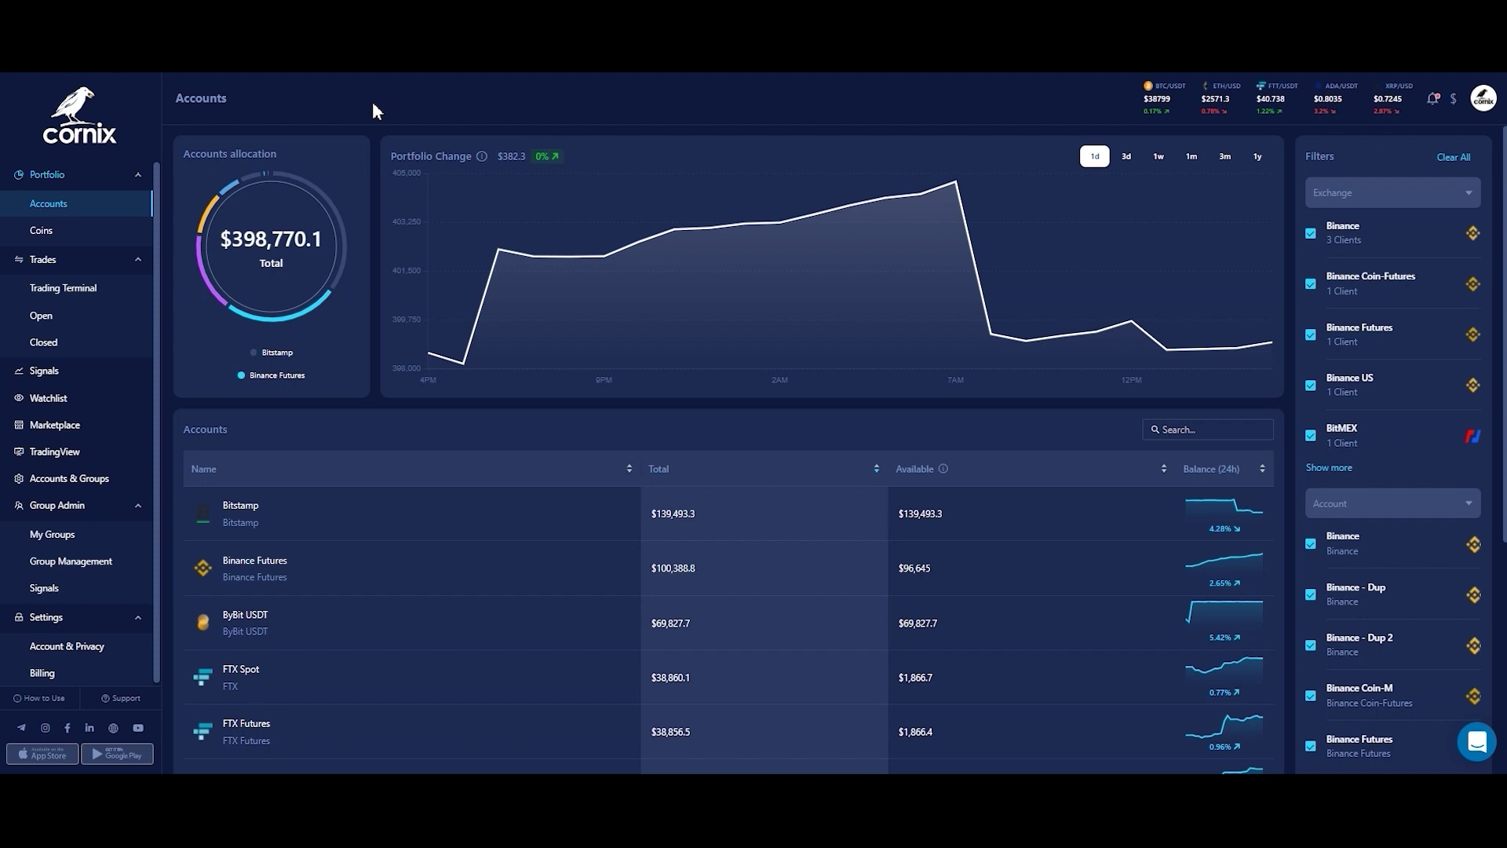
- Open the Trading Terminal and target the BTC/USD pair on the ByBit exchange
{"action": "left_click", "coordinate": [78, 297]}
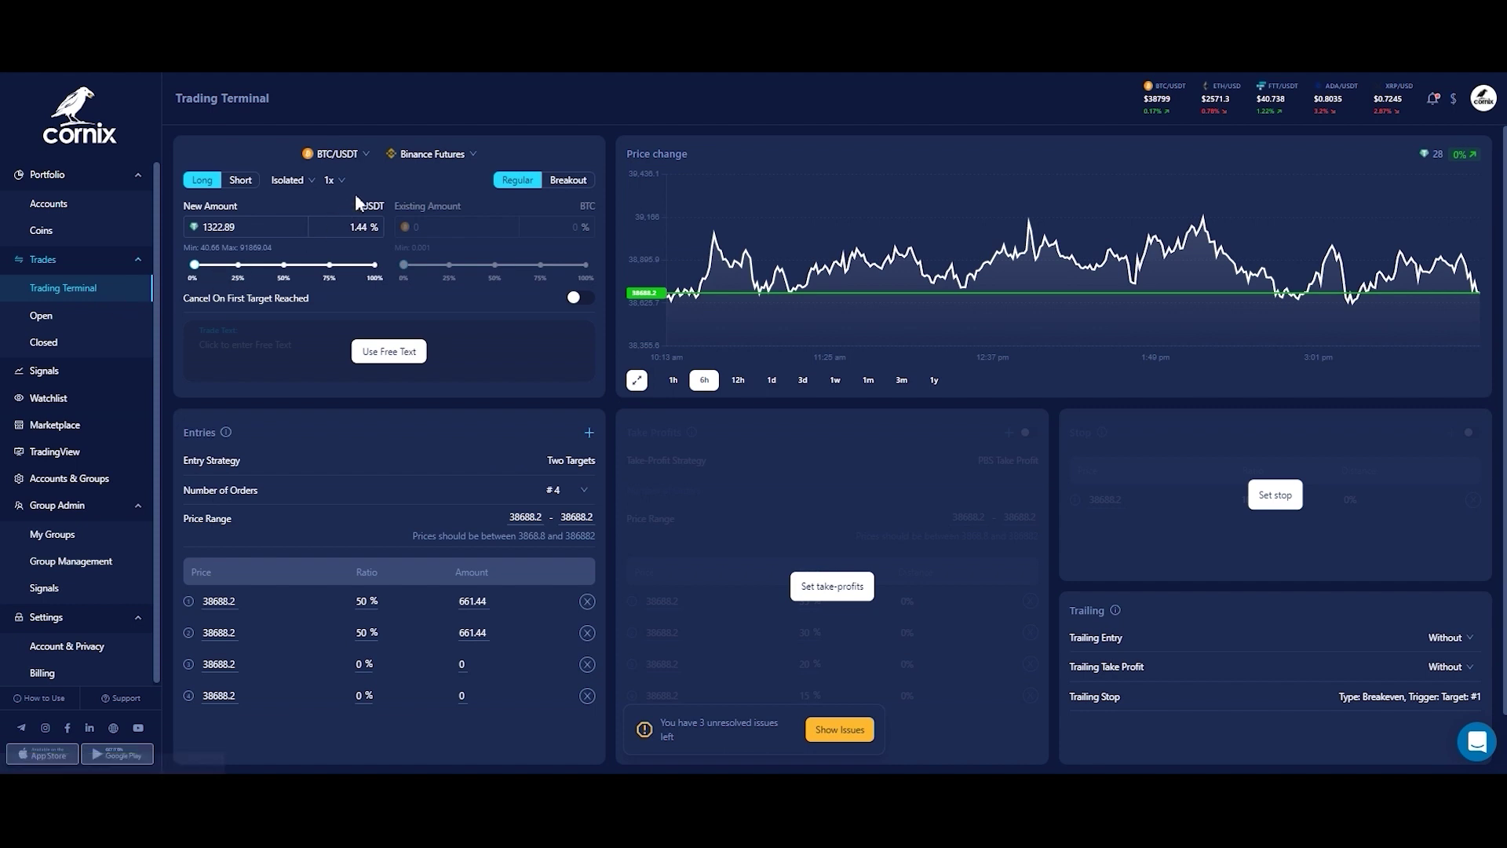
{"action": "left_click", "coordinate": [366, 155]}
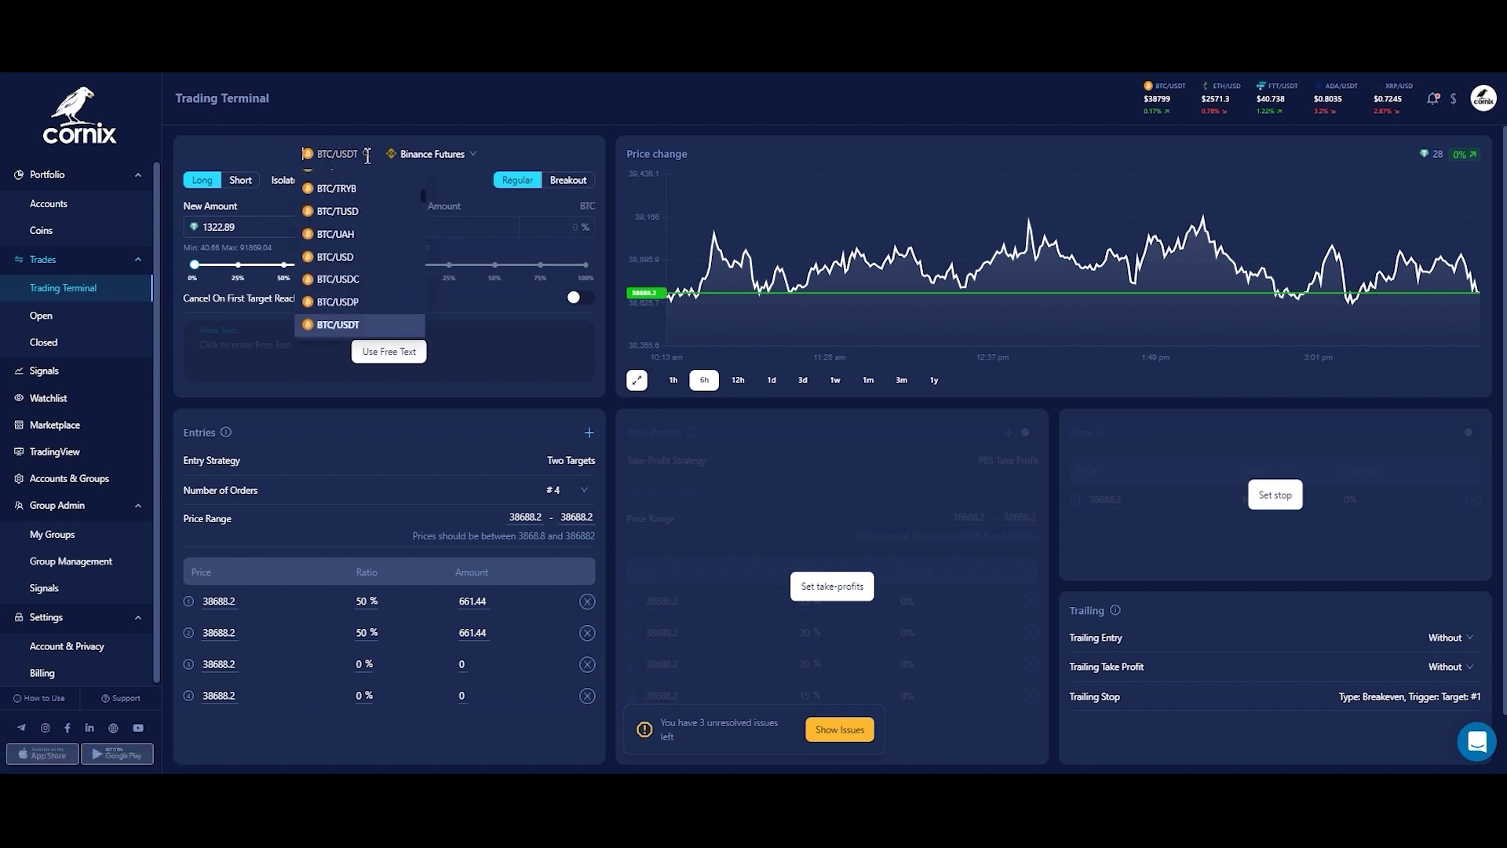
{"action": "left_click", "coordinate": [339, 264]}
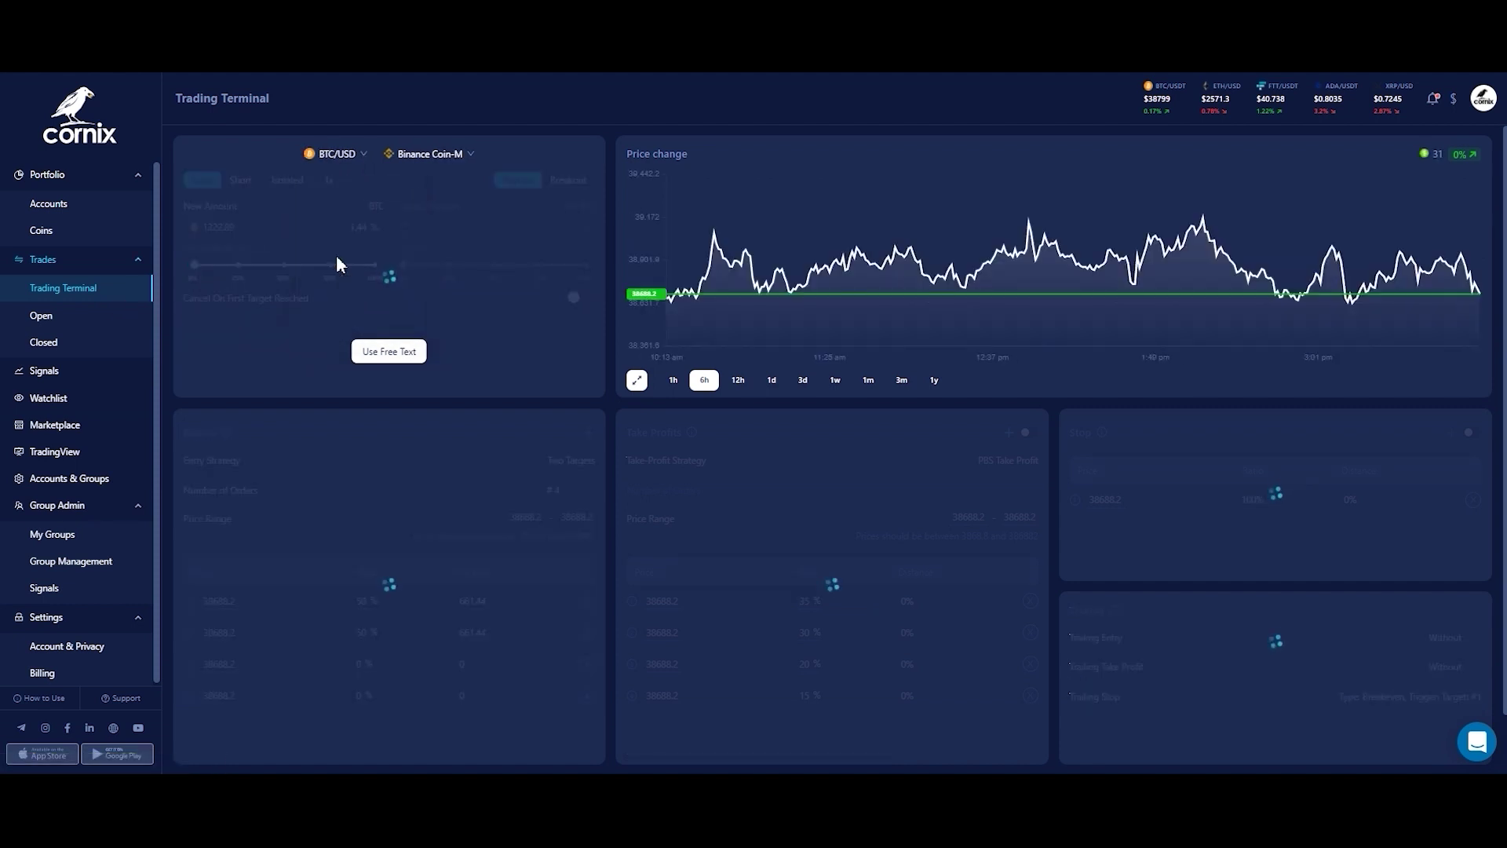
{"action": "left_click", "coordinate": [446, 154]}
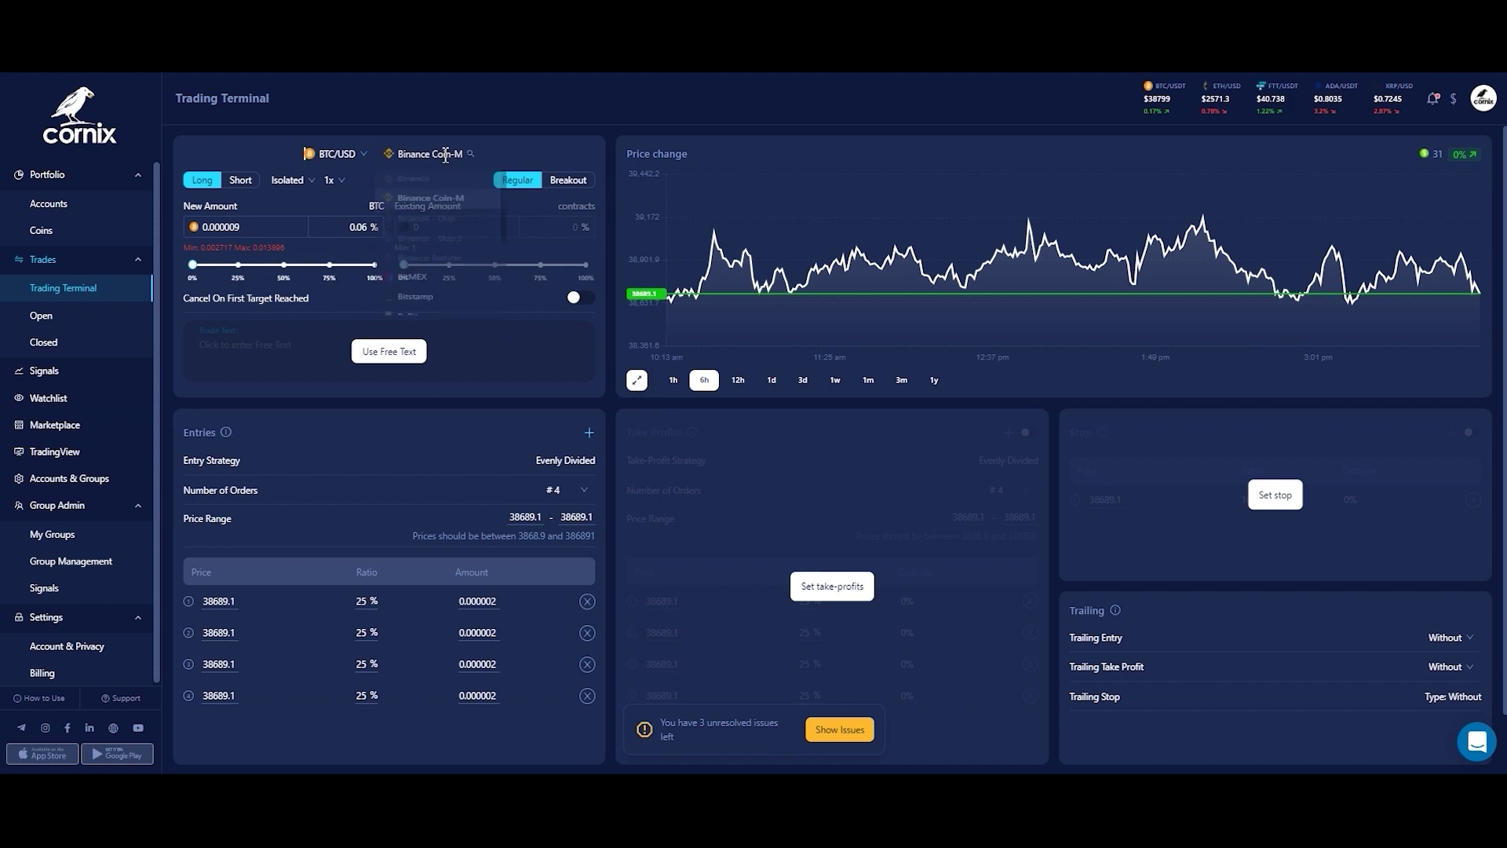
{"action": "scroll", "coordinate": [450, 224], "scroll_direction": "down", "scroll_amount": 3}
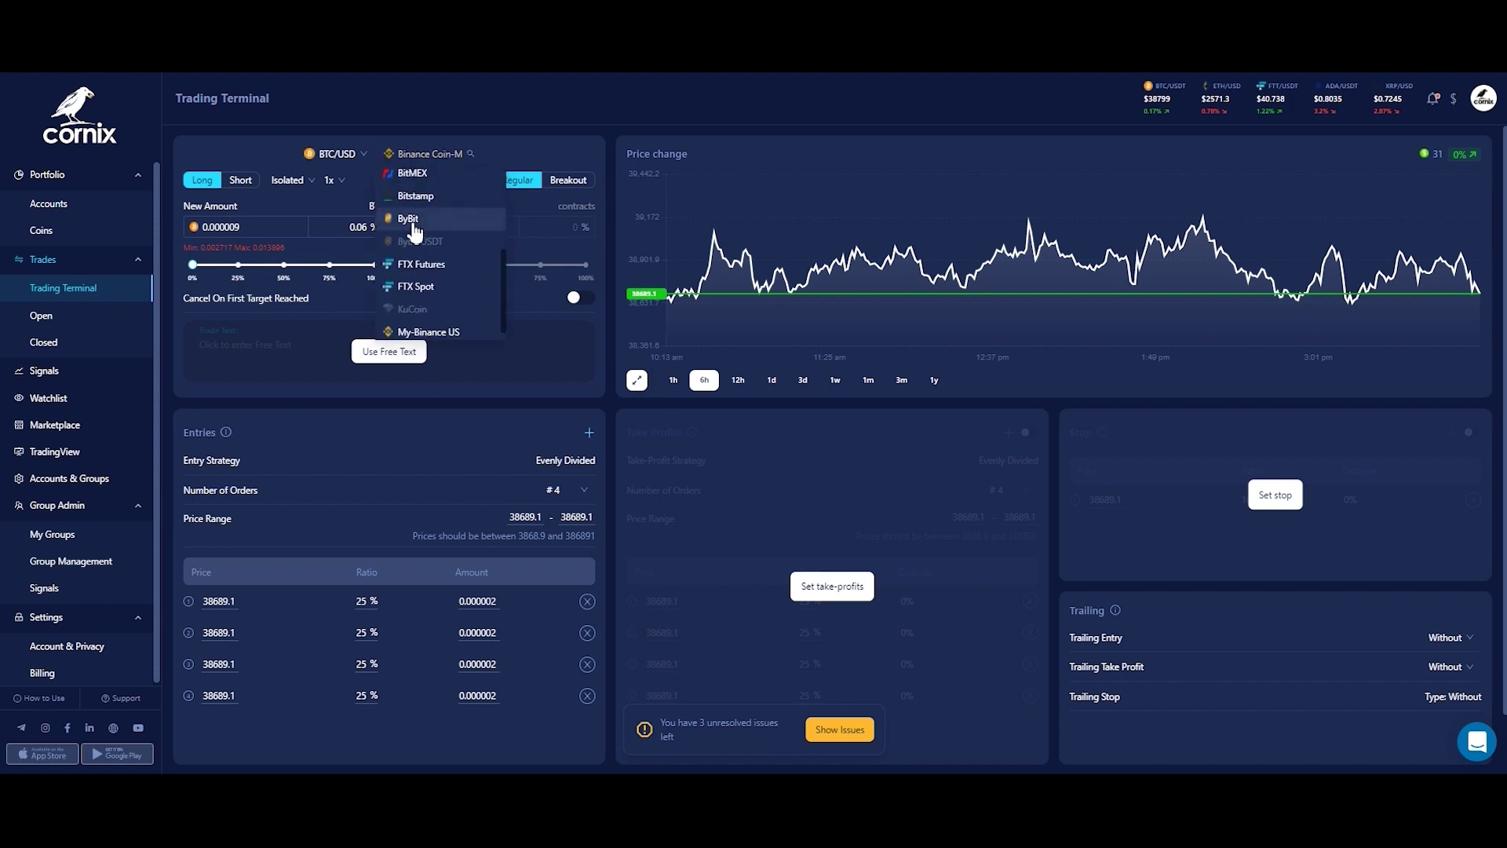
{"action": "left_click", "coordinate": [411, 220]}
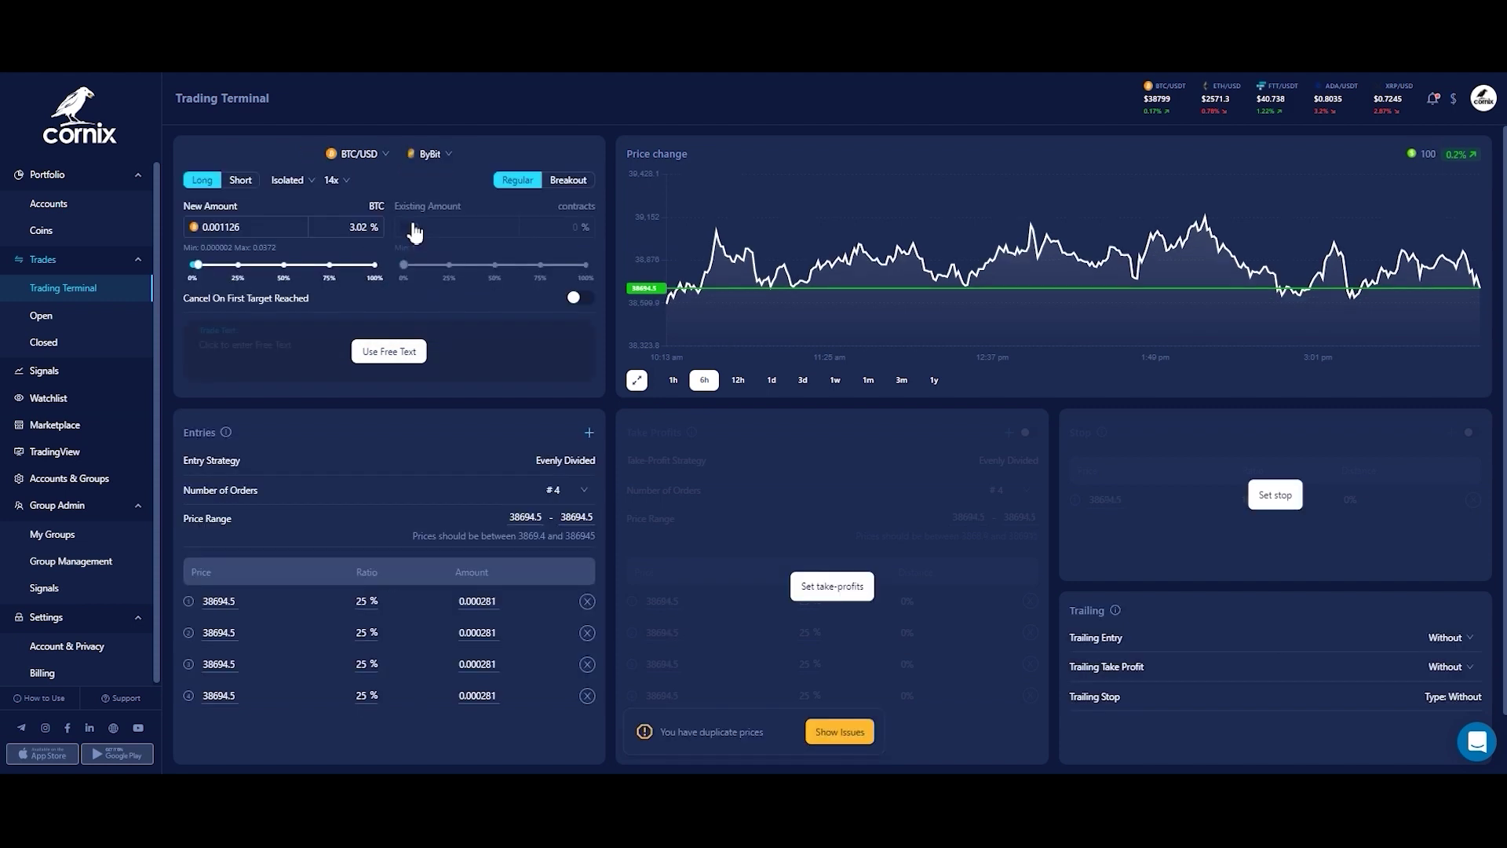
- Set the margin to Isolated with 10x leverage
{"action": "left_click", "coordinate": [311, 184]}
{"action": "left_click", "coordinate": [333, 180]}
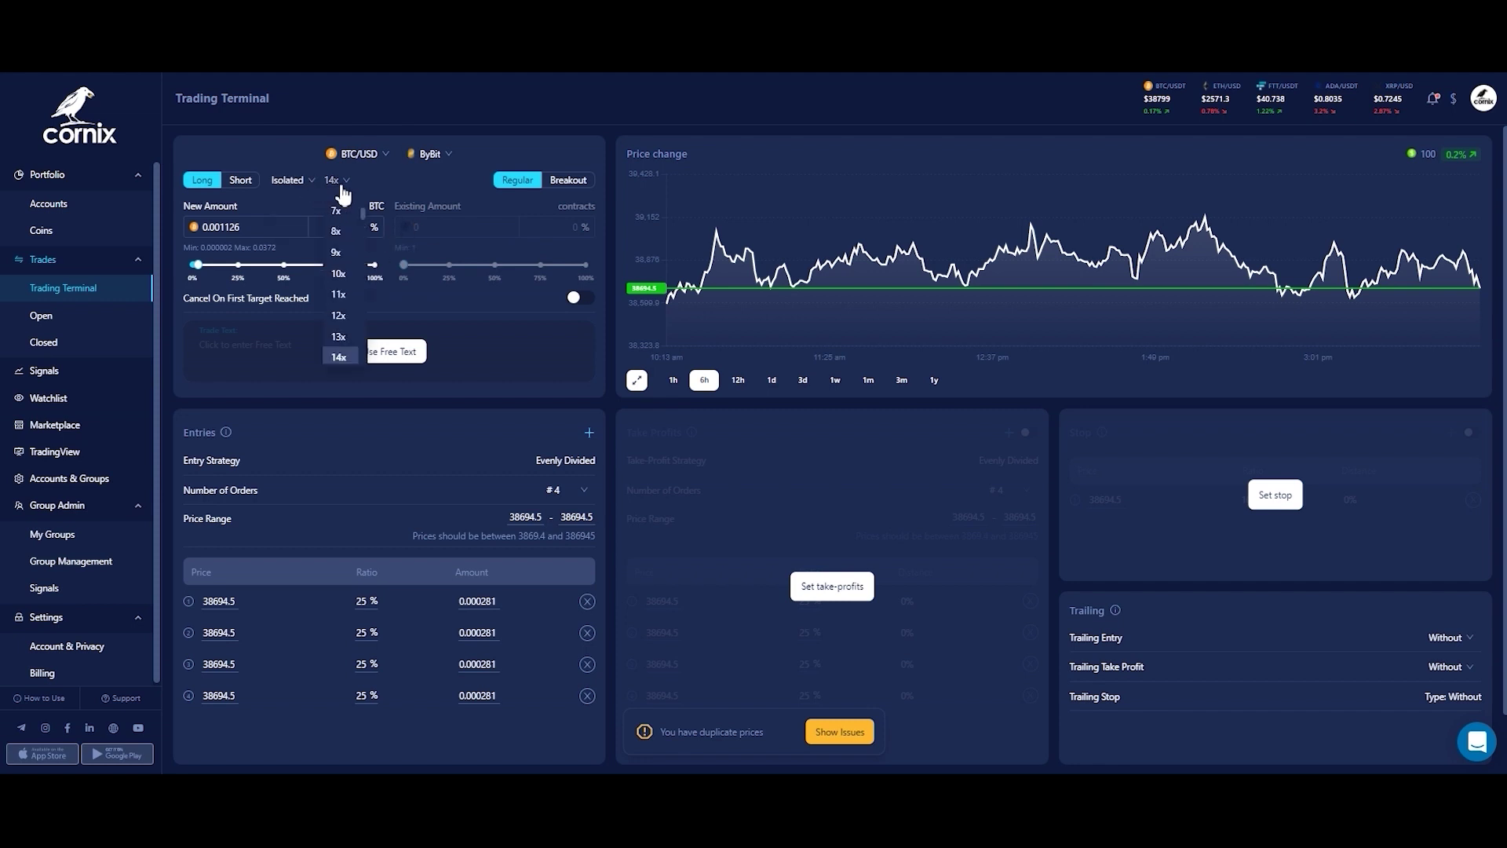
{"action": "left_click", "coordinate": [340, 274]}
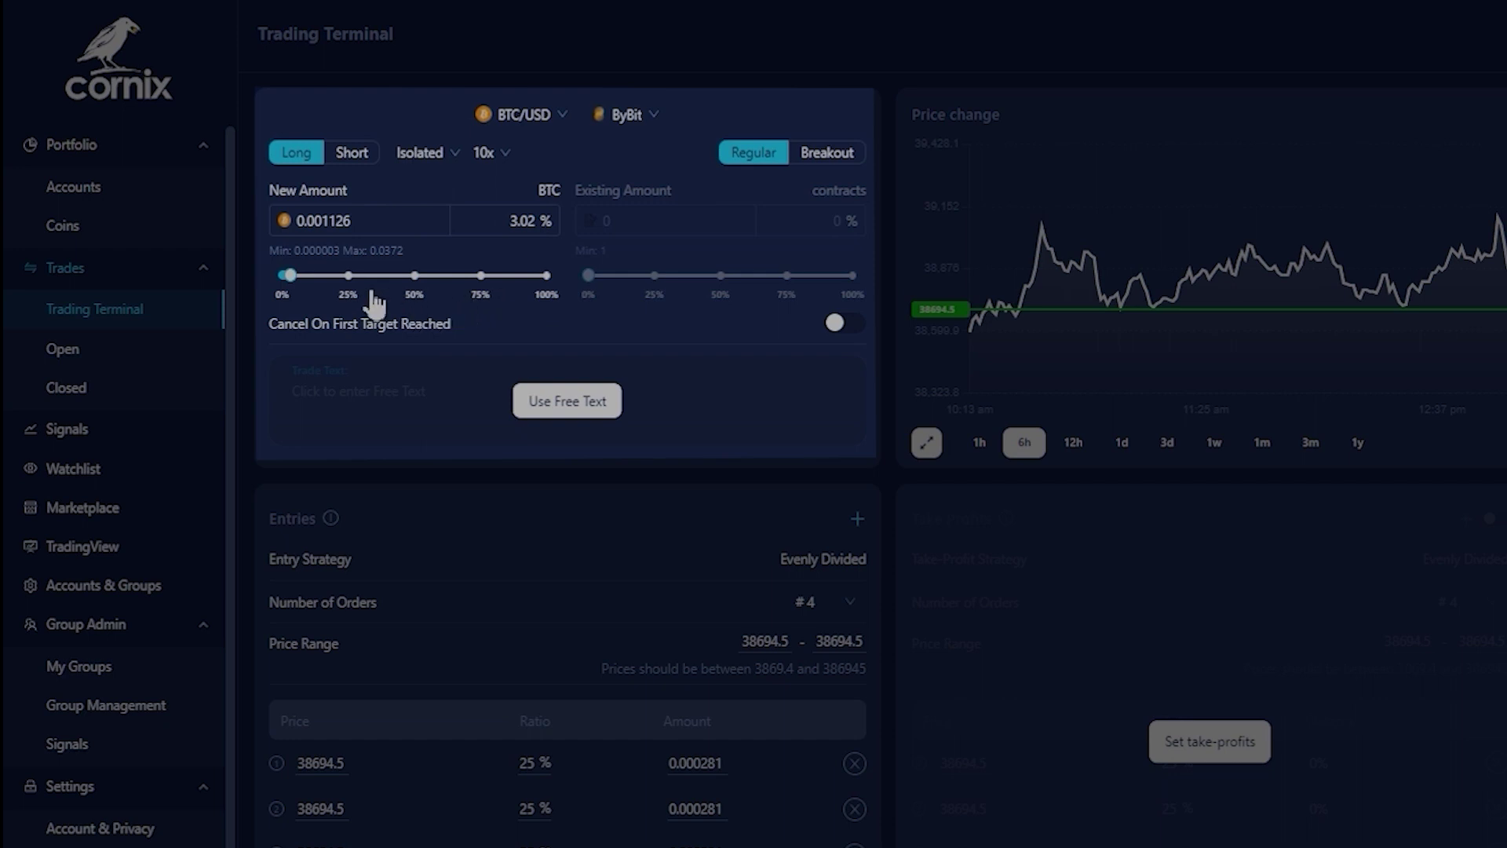
- Slide the New Amount to 25%, making the trade 0.0093 BTC
{"action": "left_click_drag", "start_coordinate": [296, 281], "coordinate": [352, 280]}
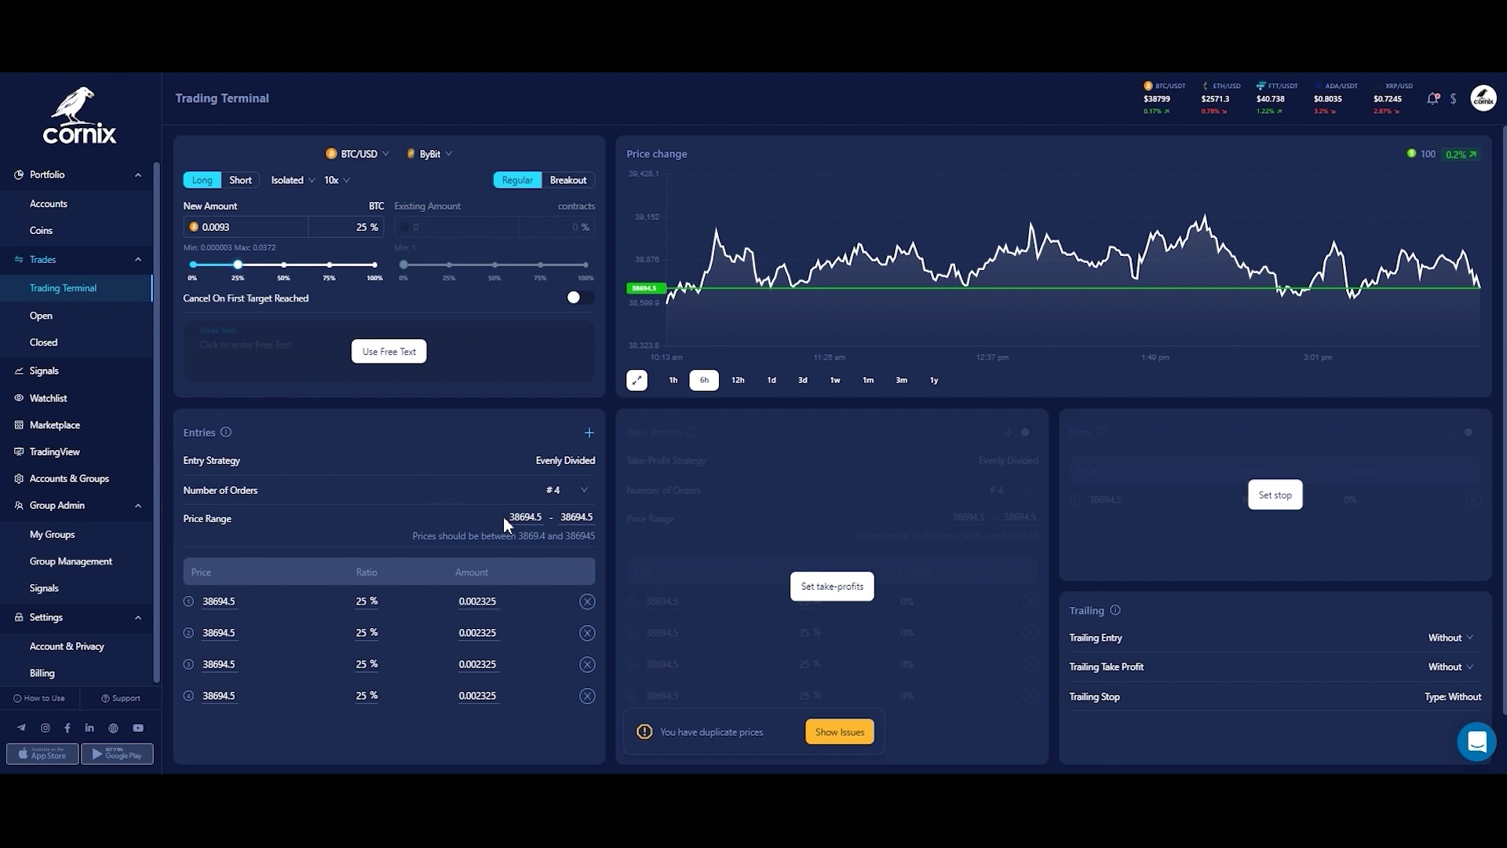
- Set the entry price range from 38000 down to 37500 for four equal entries
{"action": "double_click", "coordinate": [525, 522]}
{"action": "type", "text": "38000"}
{"action": "key", "text": "Tab"}
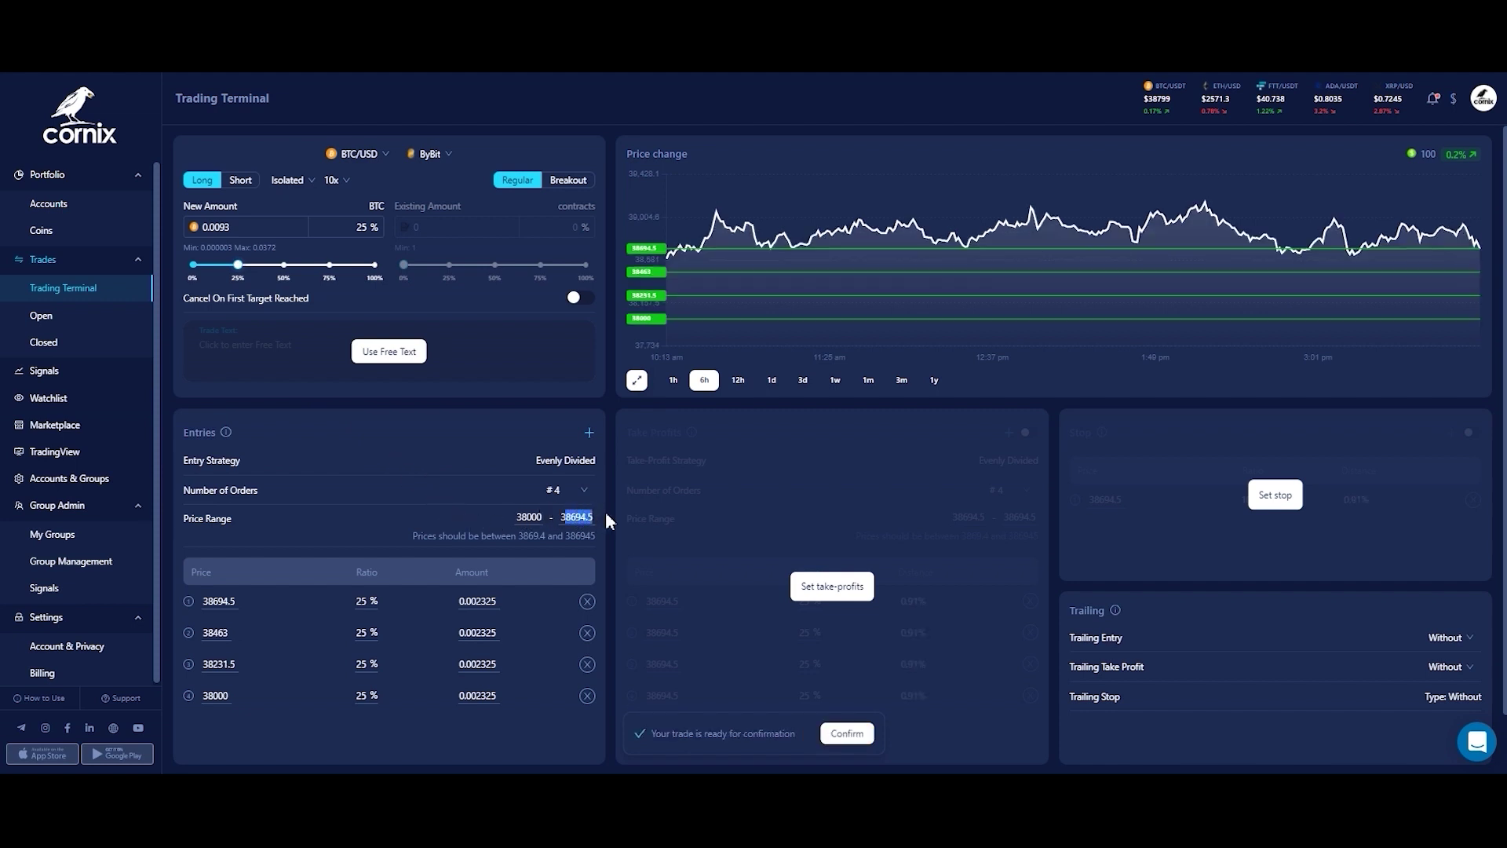
{"action": "type", "text": "37500"}
{"action": "key", "text": "Tab"}
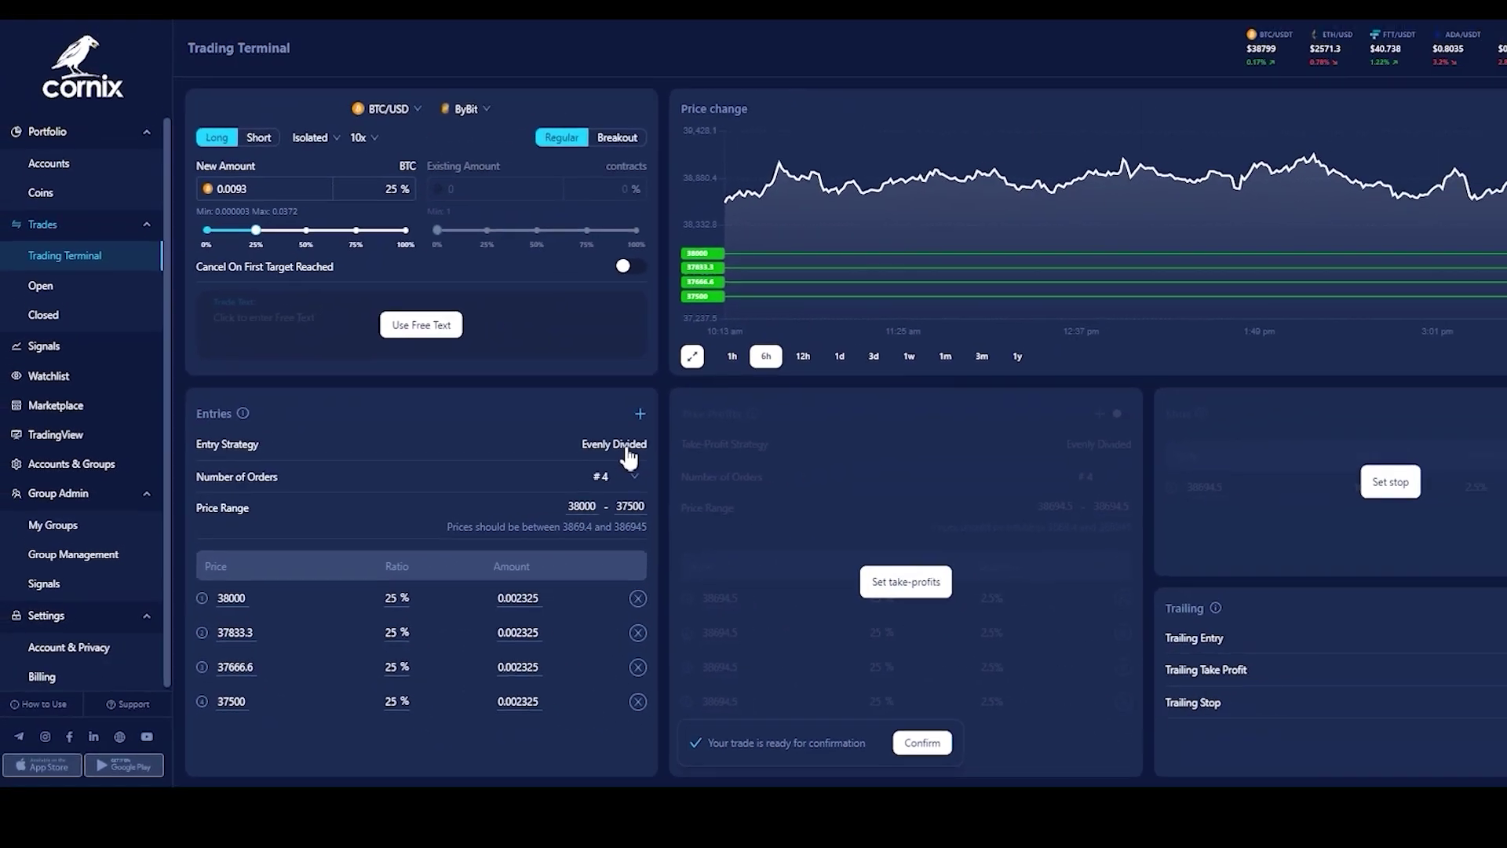
{"action": "left_click", "coordinate": [834, 377]}
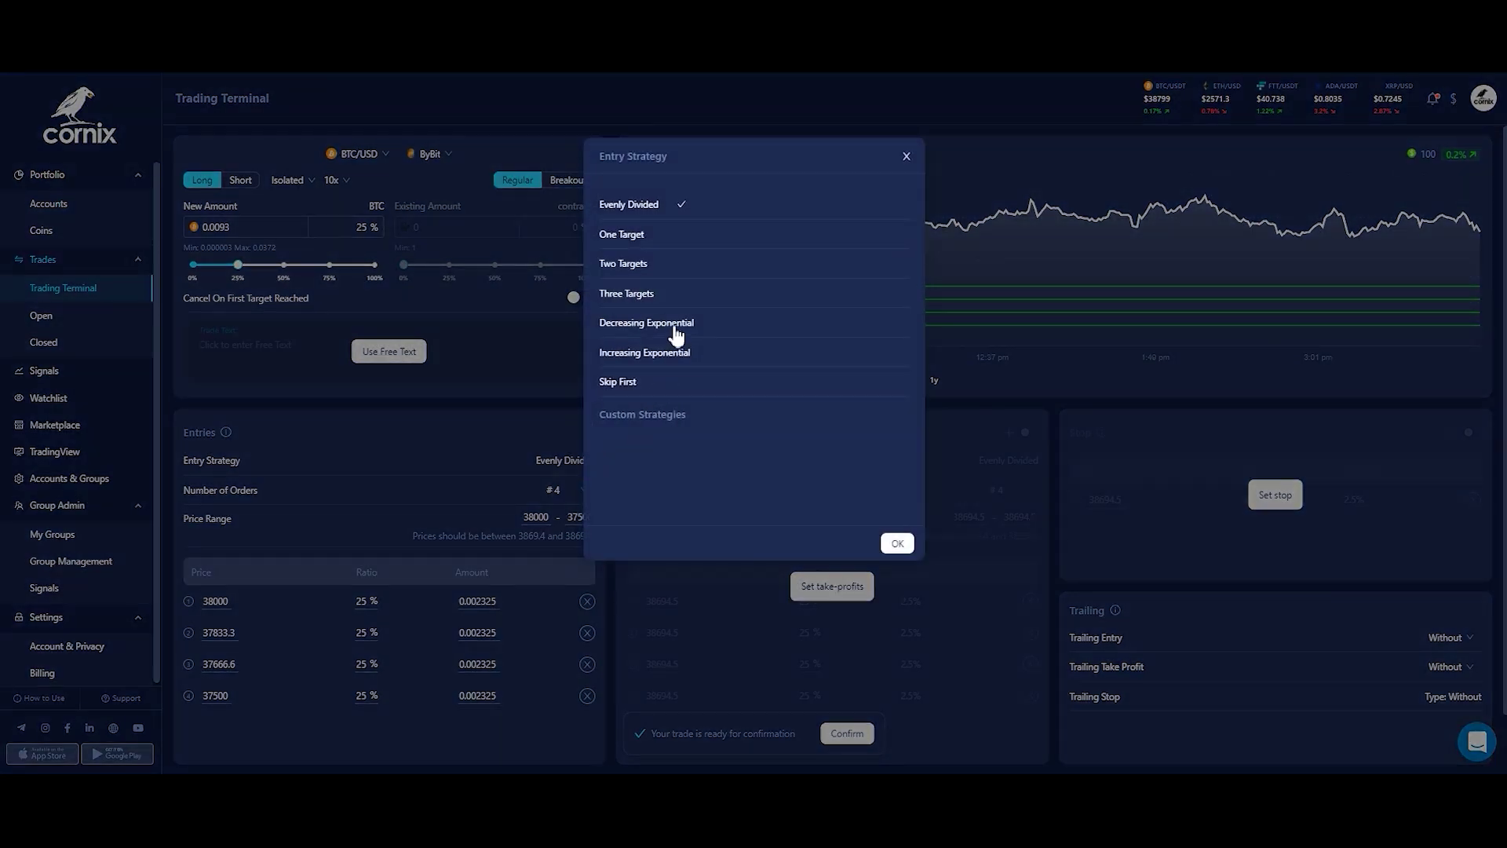
- Use a Decreasing Exponential strategy with three entries at 38000, 37750 and 37500, then start trimming the last amount
{"action": "left_click", "coordinate": [675, 333]}
{"action": "left_click", "coordinate": [582, 491]}
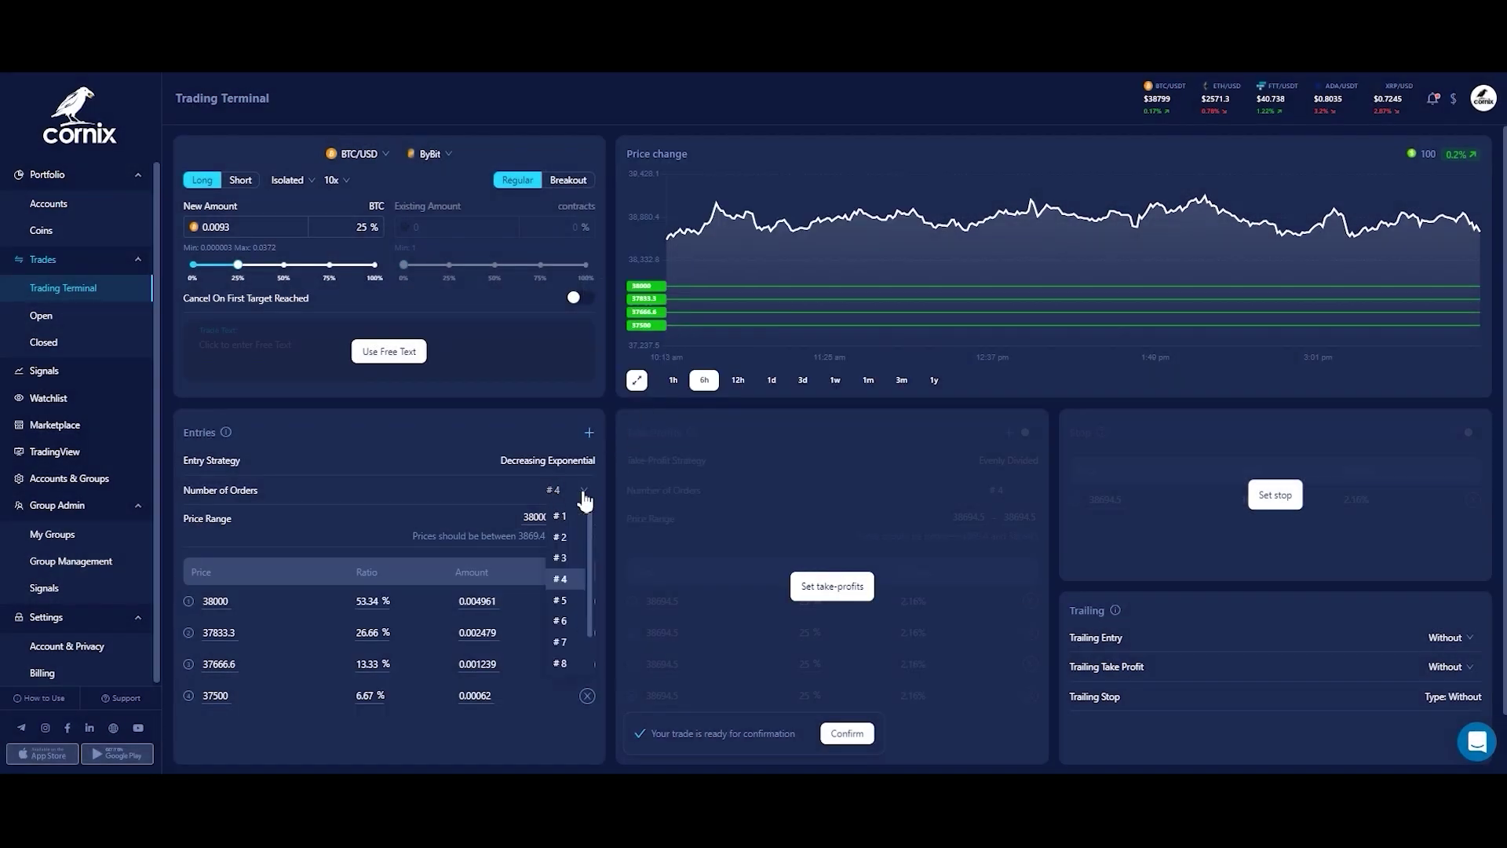
{"action": "left_click", "coordinate": [584, 559]}
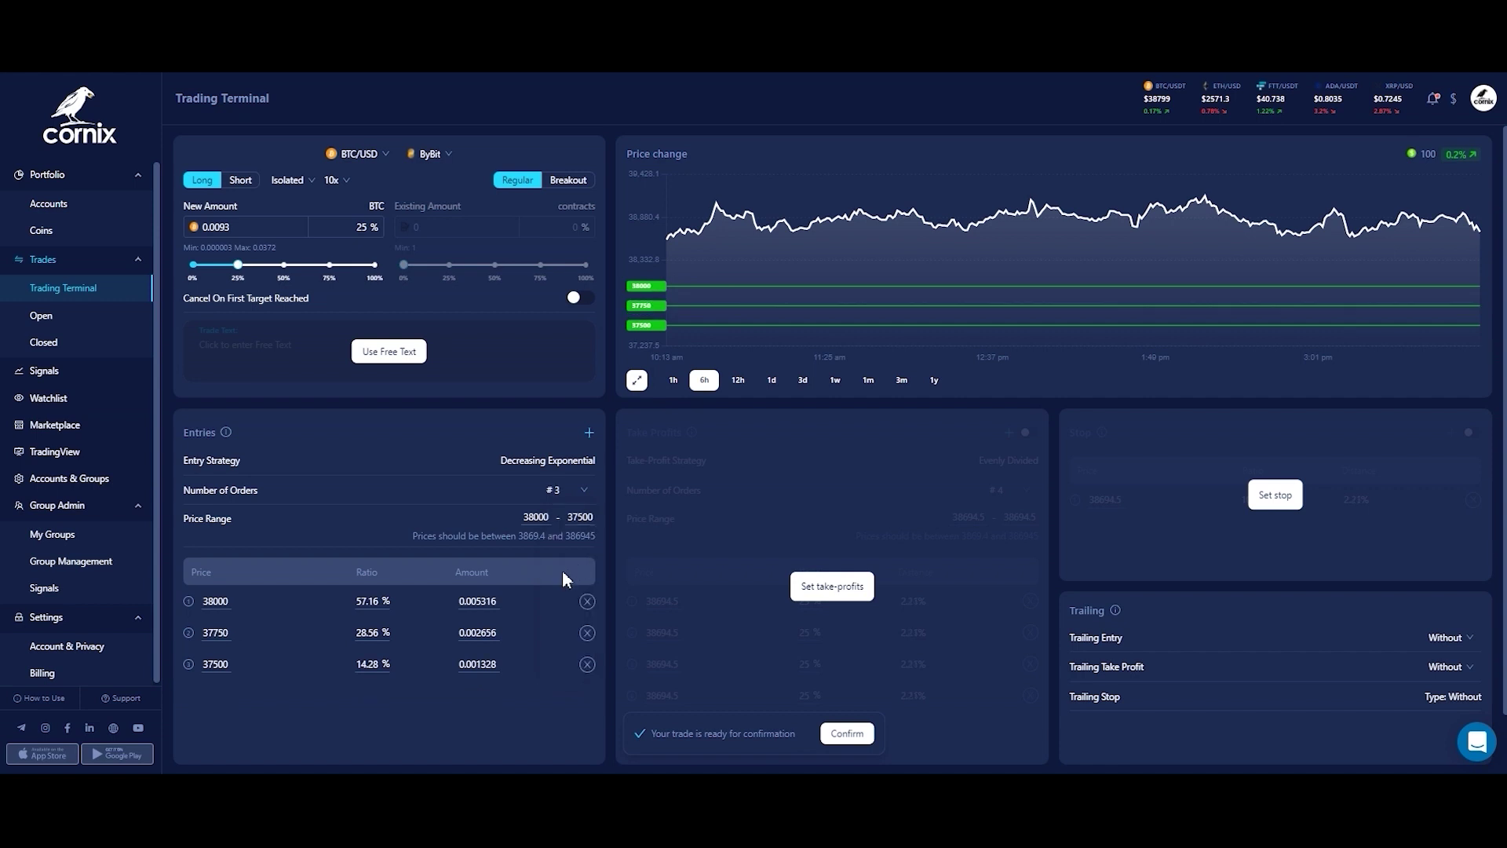
{"action": "left_click_drag", "start_coordinate": [498, 664], "coordinate": [486, 667]}
{"action": "key", "text": "BackSpace"}
{"action": "key", "text": "BackSpace"}
- Cut the 37500 entry amount to 0.001000 BTC and show the ratio-sum warning
{"action": "type", "text": "000"}
{"action": "left_click", "coordinate": [517, 699]}
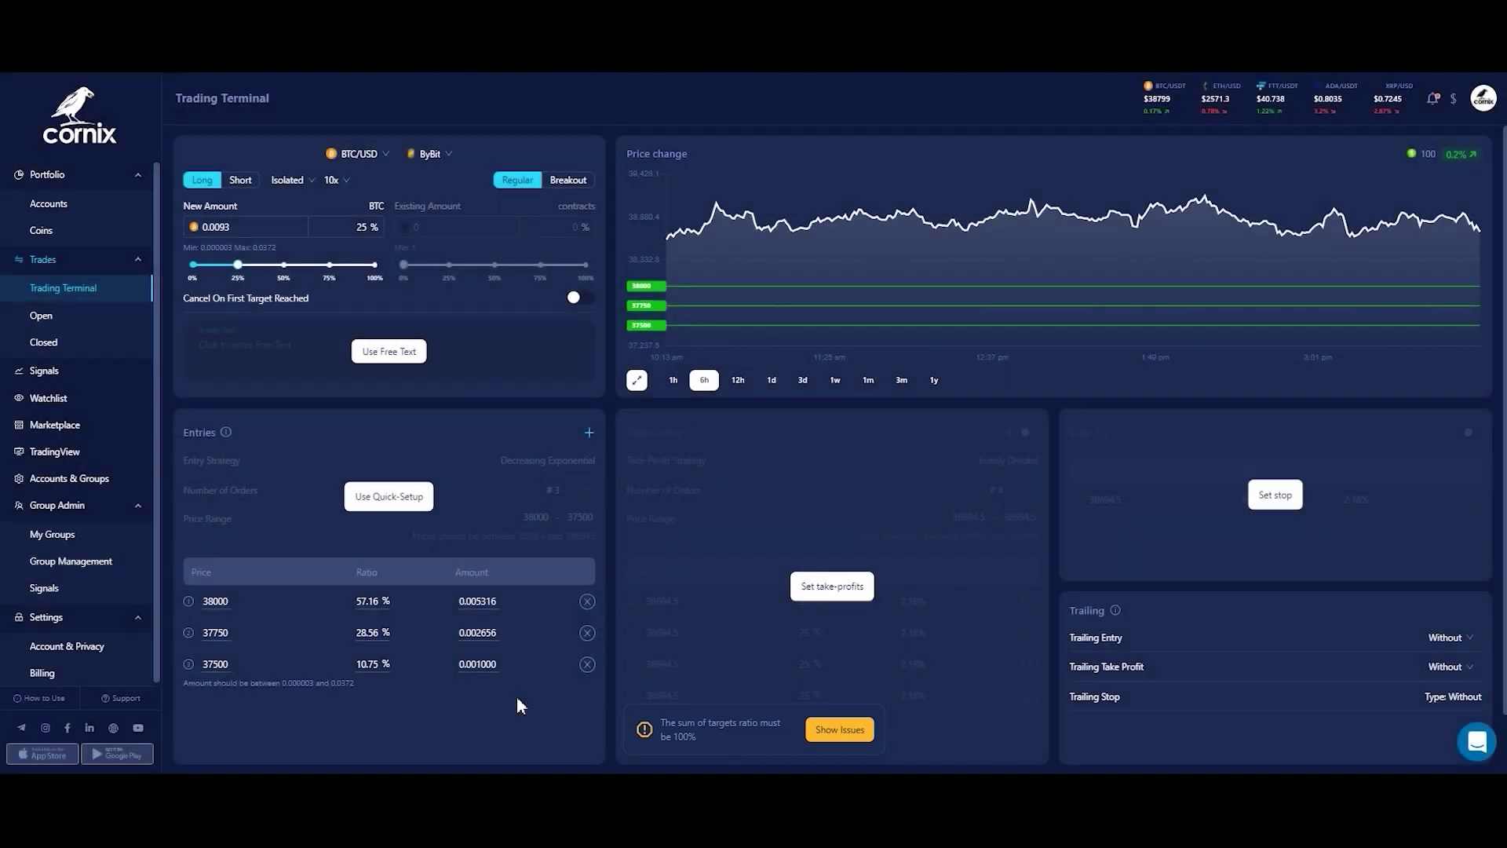
{"action": "left_click", "coordinate": [827, 728]}
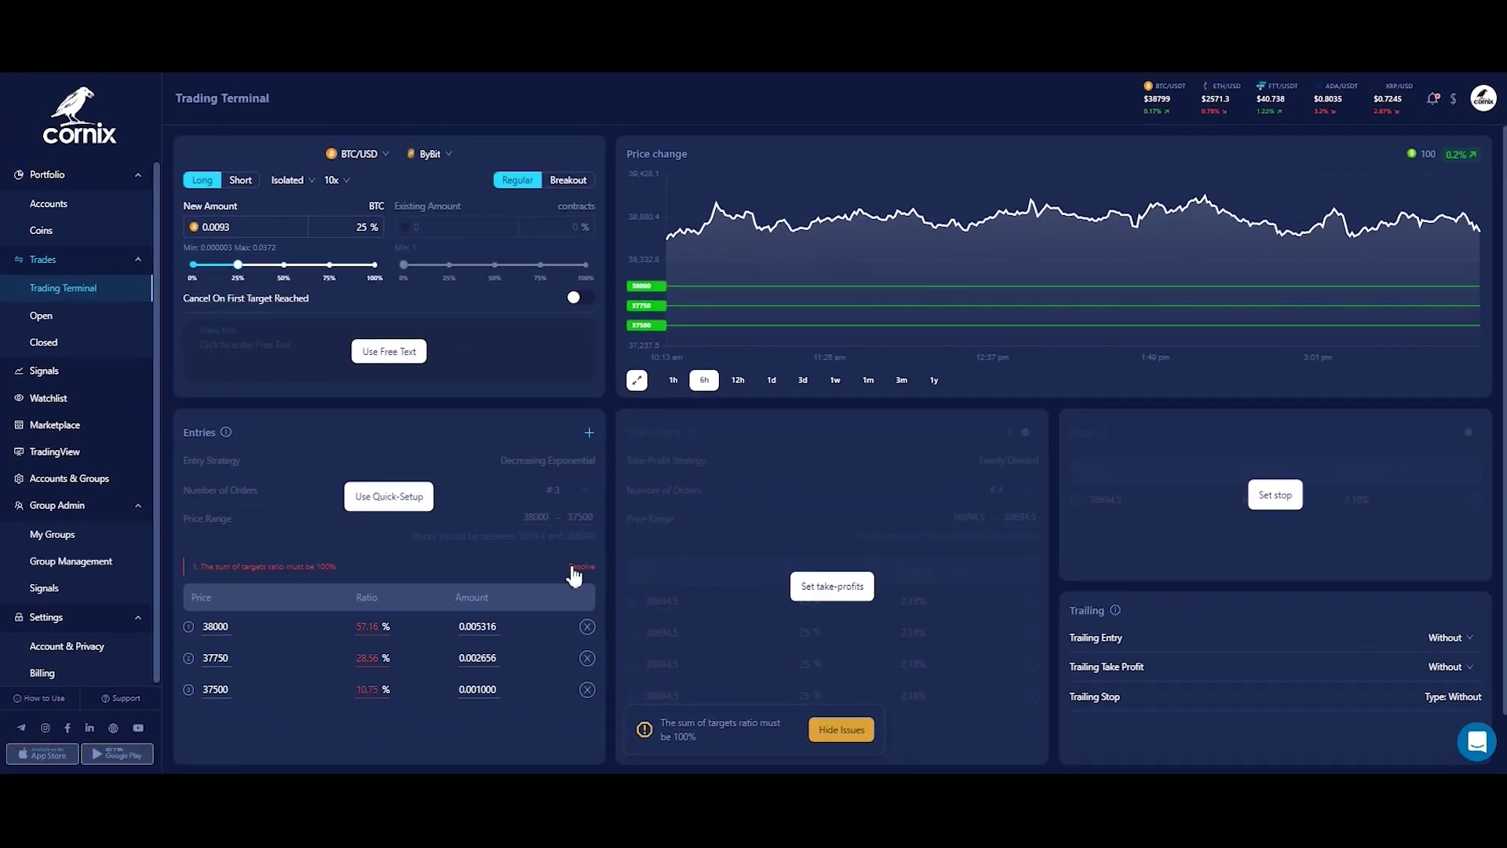
- Resolve the ratio error, rebalancing entries to 59.26%, 29.6% and 11.14%
{"action": "left_click", "coordinate": [581, 566]}
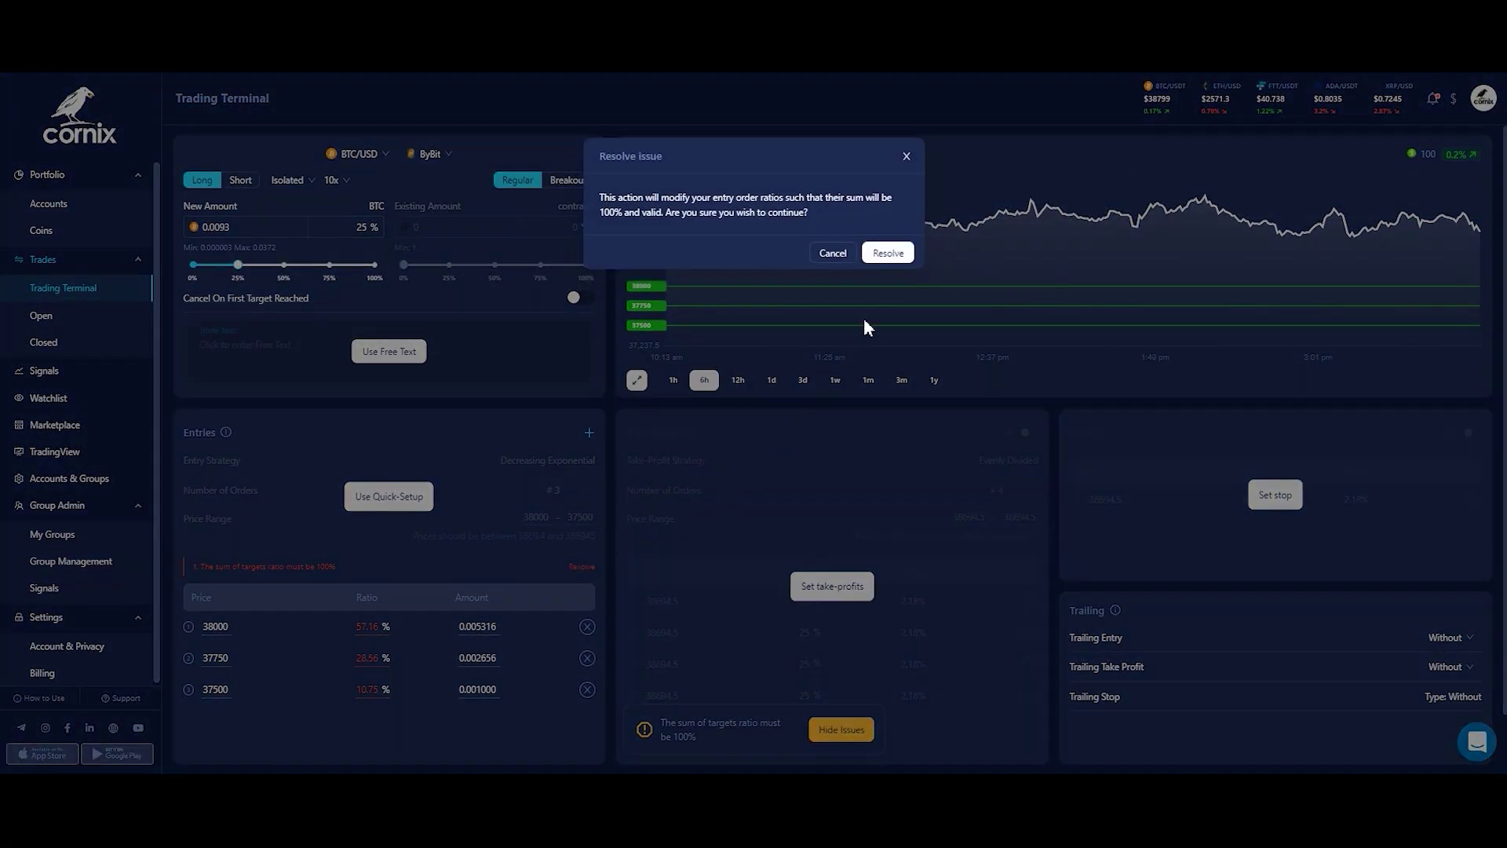
{"action": "left_click", "coordinate": [889, 254]}
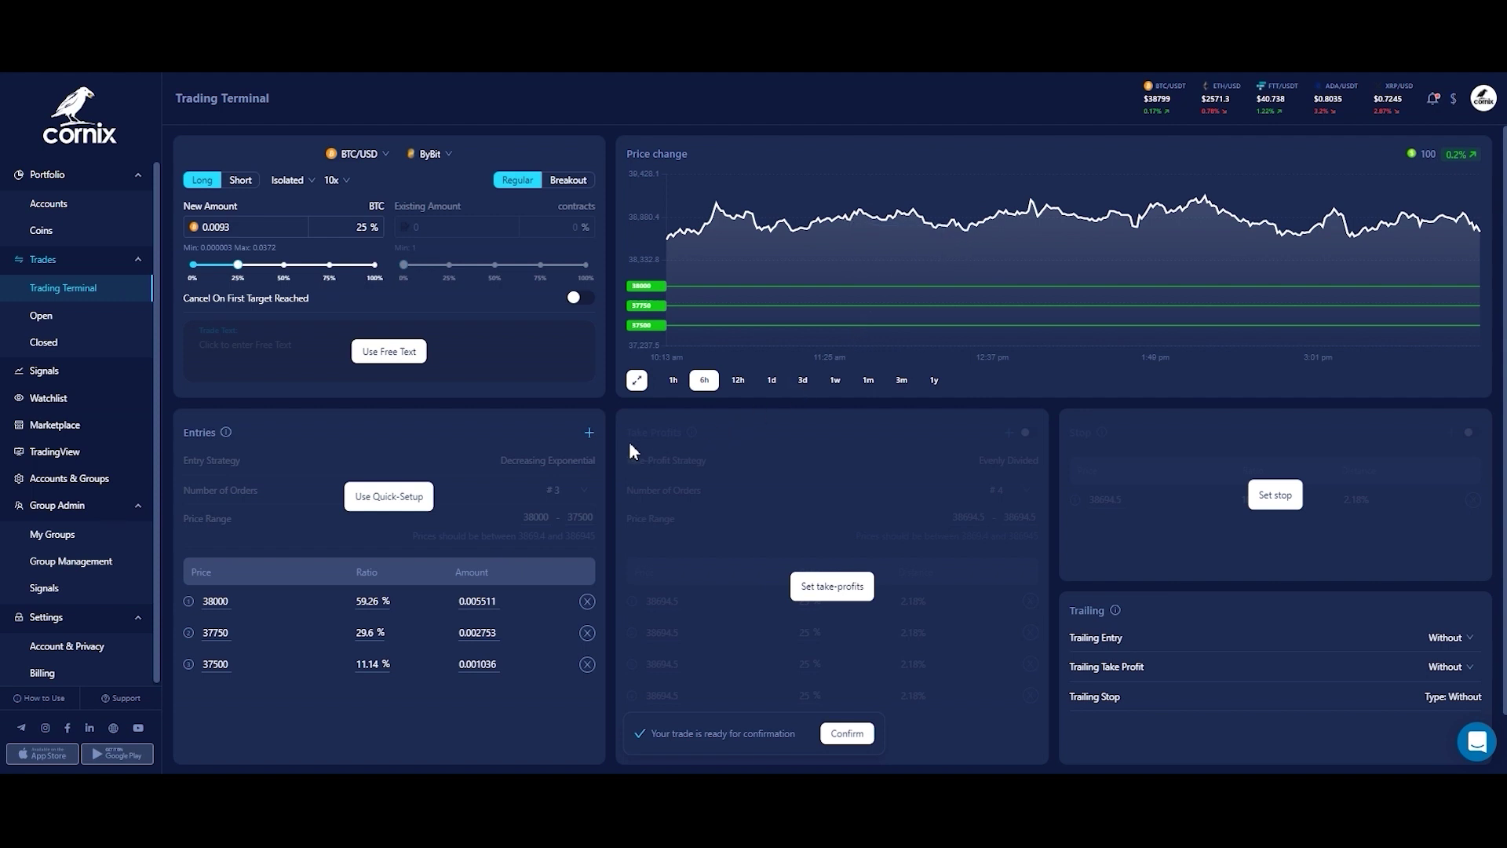
- Add and remove a fourth entry, then Quick-Setup the ratios to 57.16%, 28.56% and 14.28%
{"action": "left_click", "coordinate": [589, 434]}
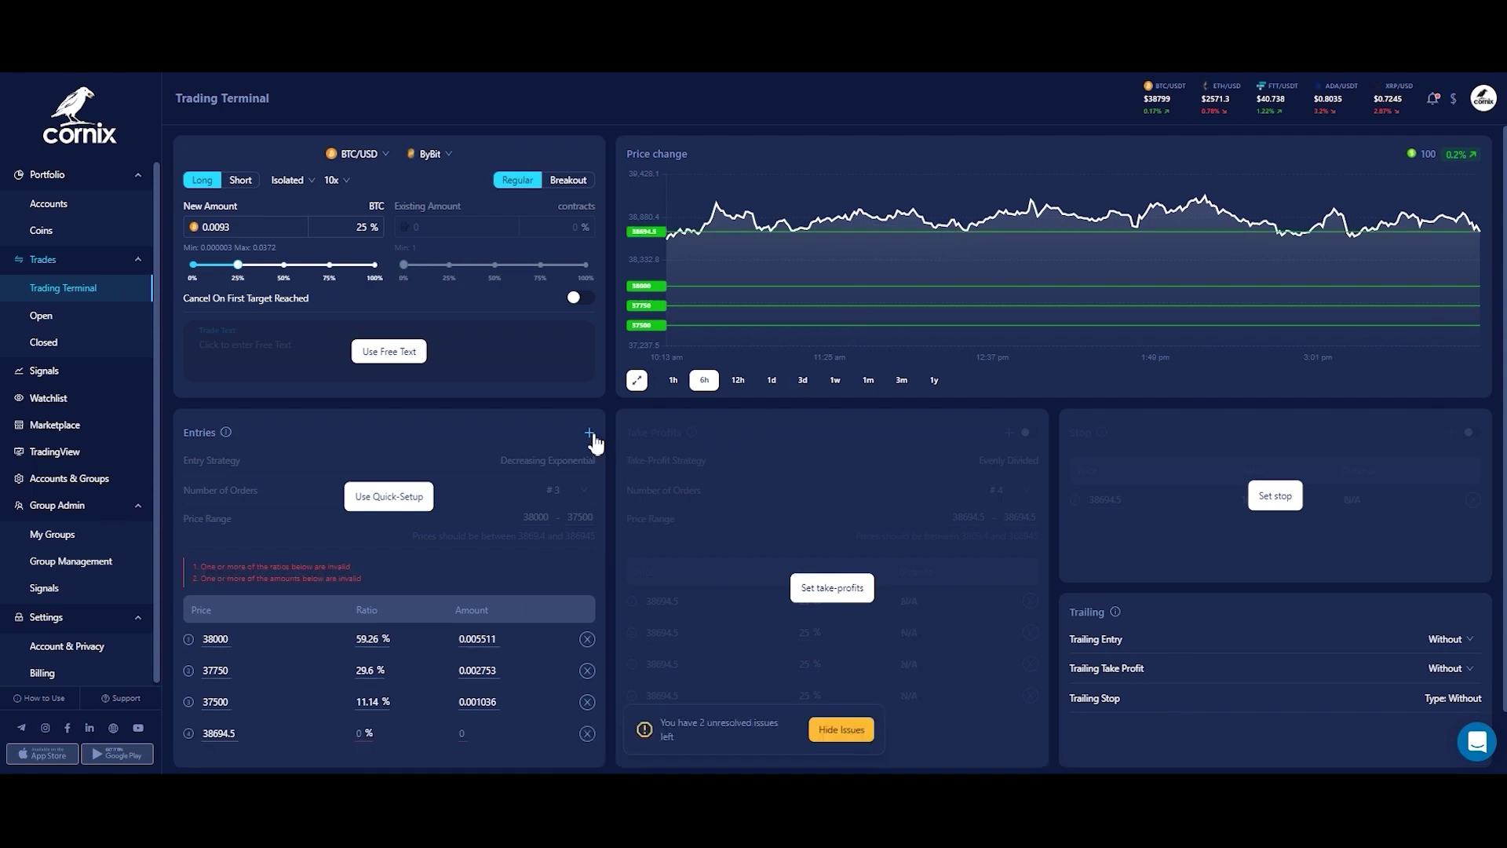
{"action": "left_click", "coordinate": [587, 734]}
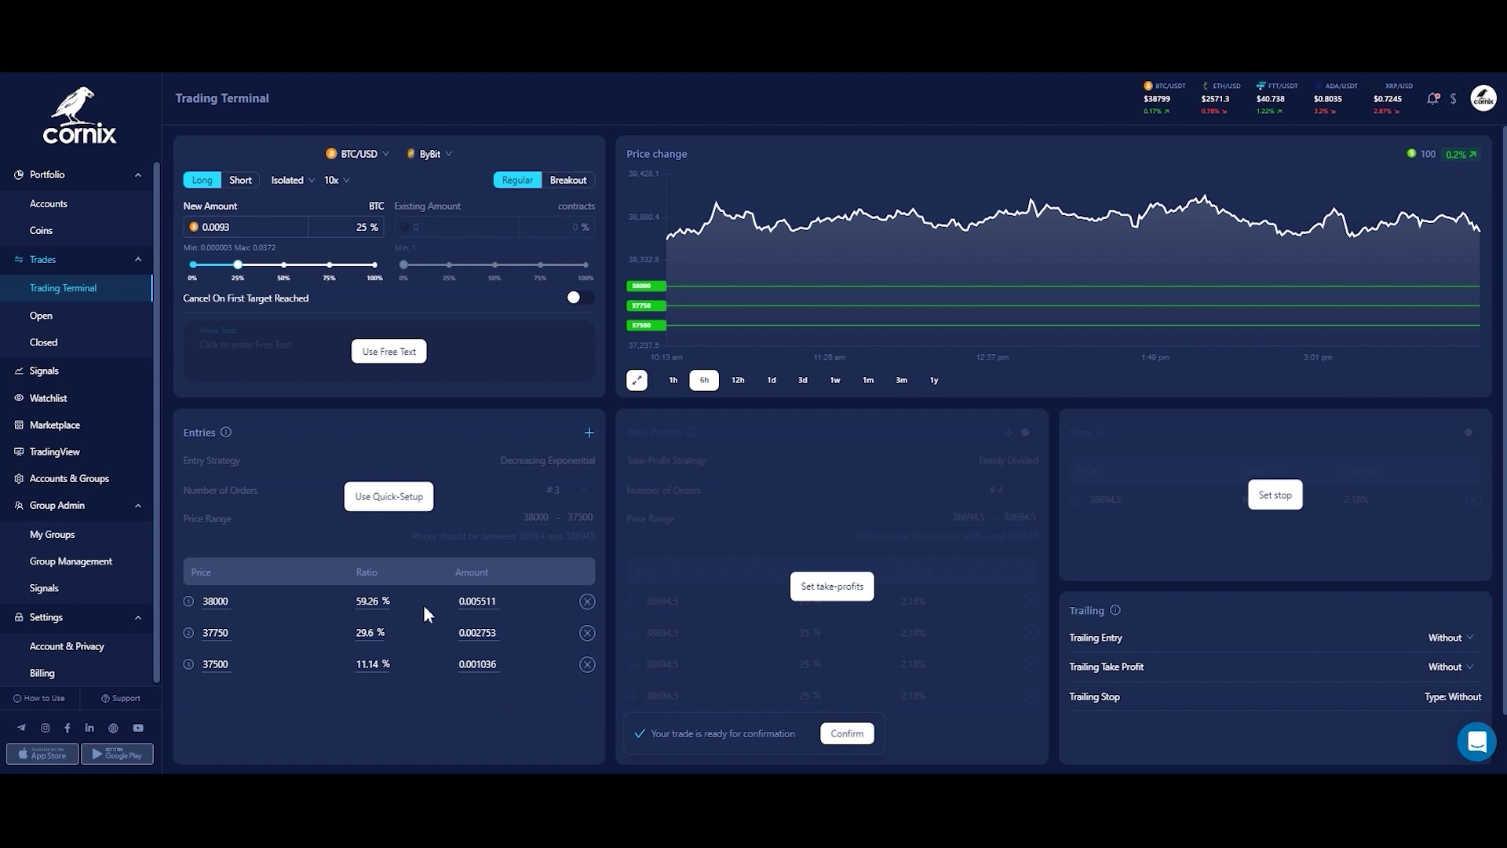
{"action": "left_click", "coordinate": [403, 503]}
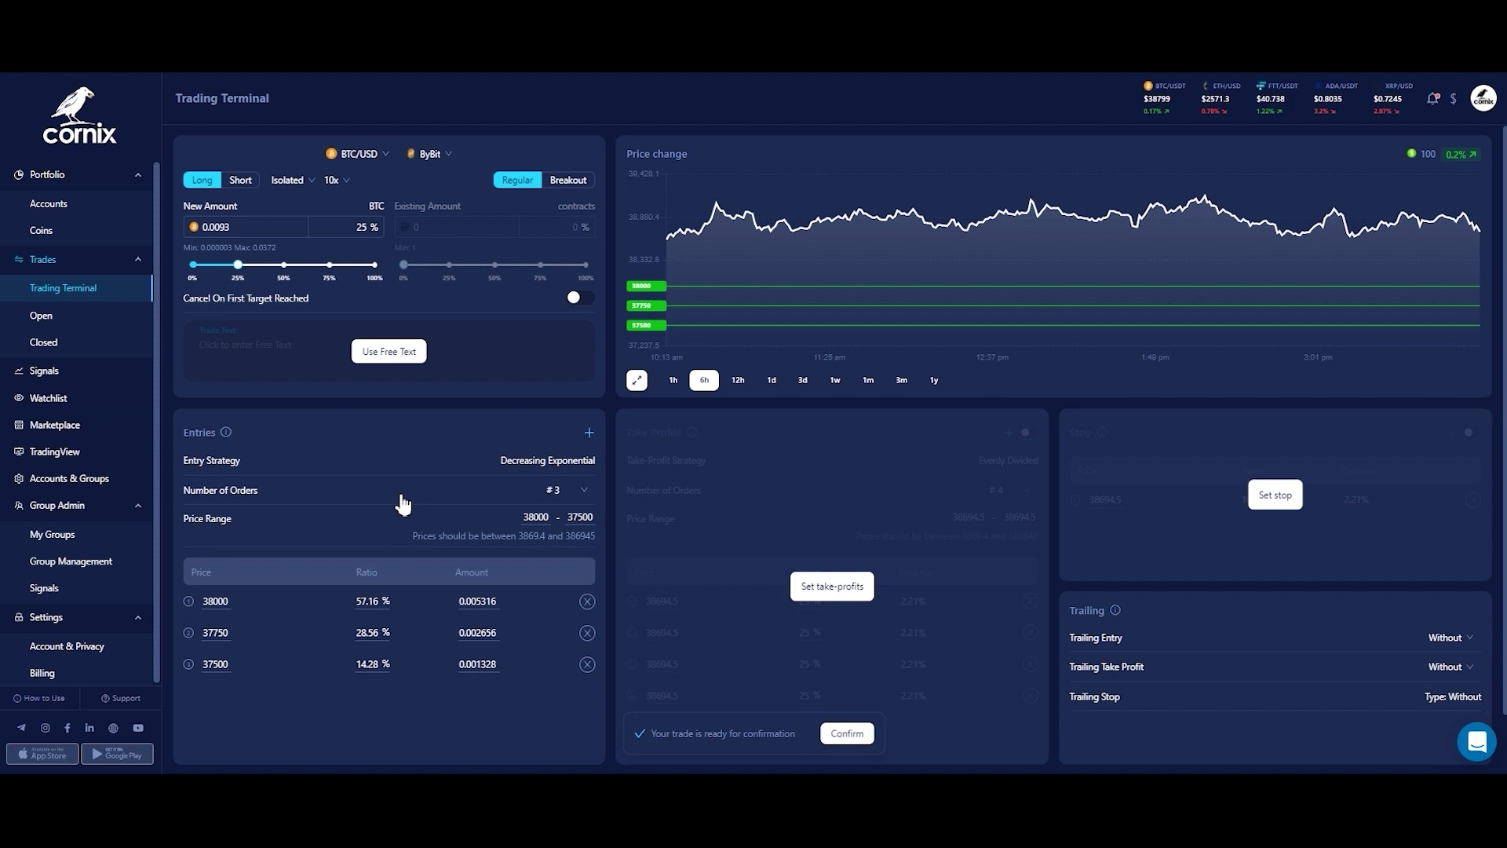
- Paste the BTC/USD signal text: entries 38000–37500, targets 41000/41500/42000, stop 35000
{"action": "left_click", "coordinate": [387, 352]}
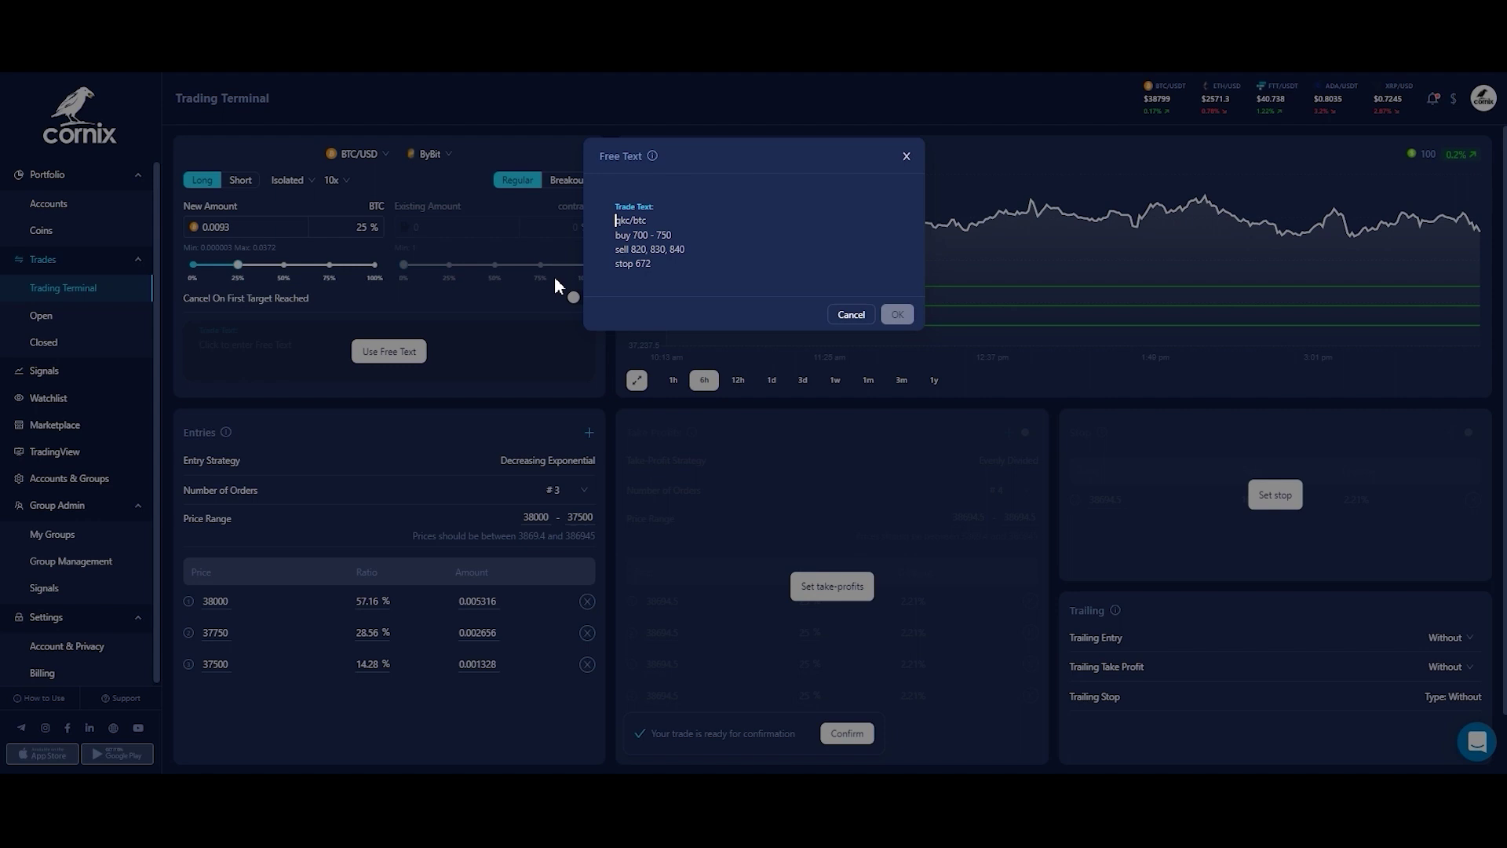
{"action": "left_click", "coordinate": [617, 220]}
{"action": "key", "text": "ctrl+v"}
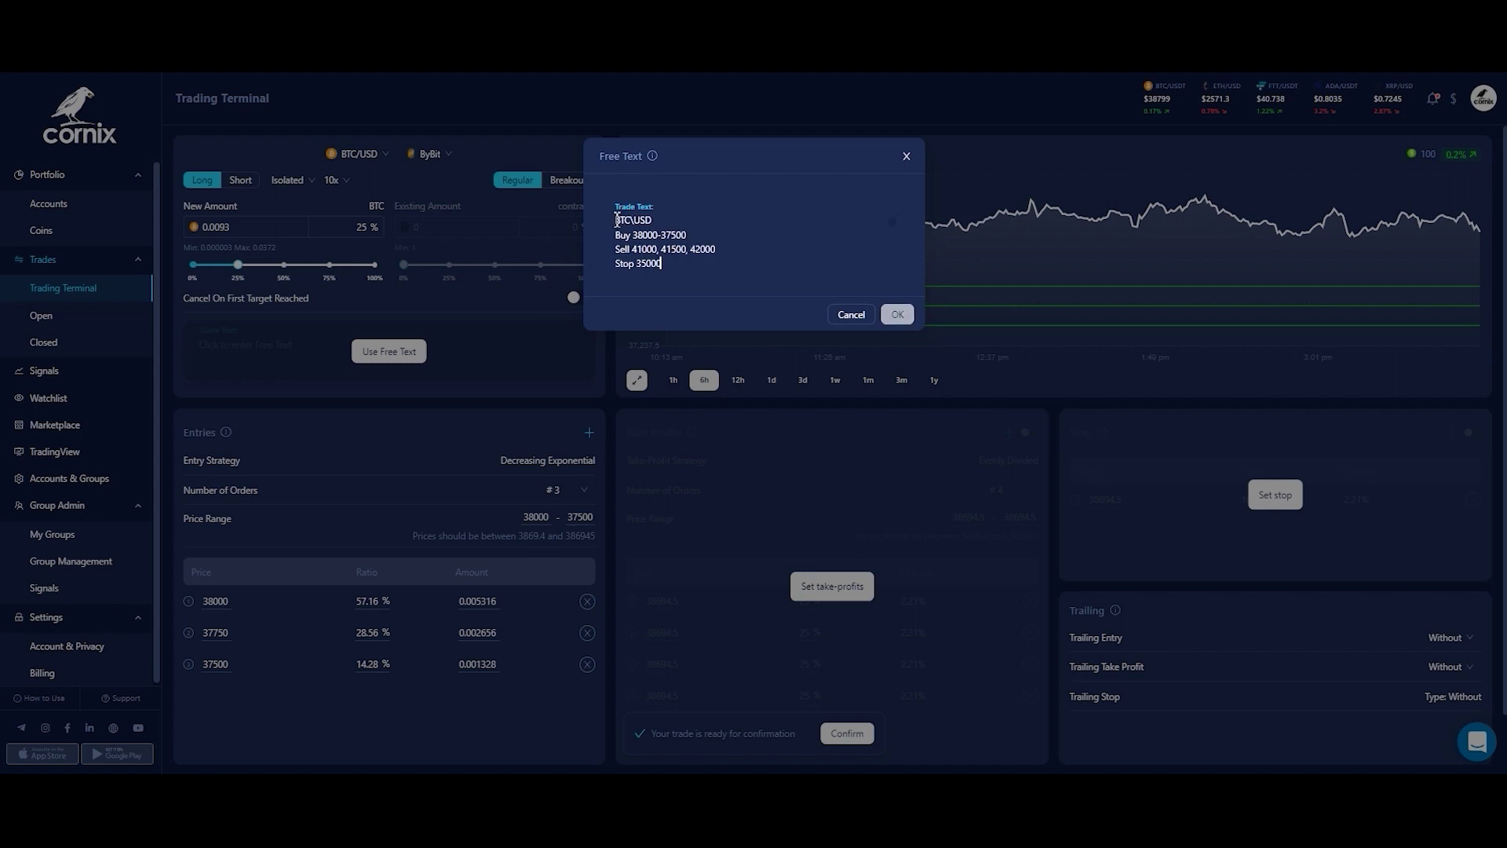
{"action": "left_click", "coordinate": [897, 315]}
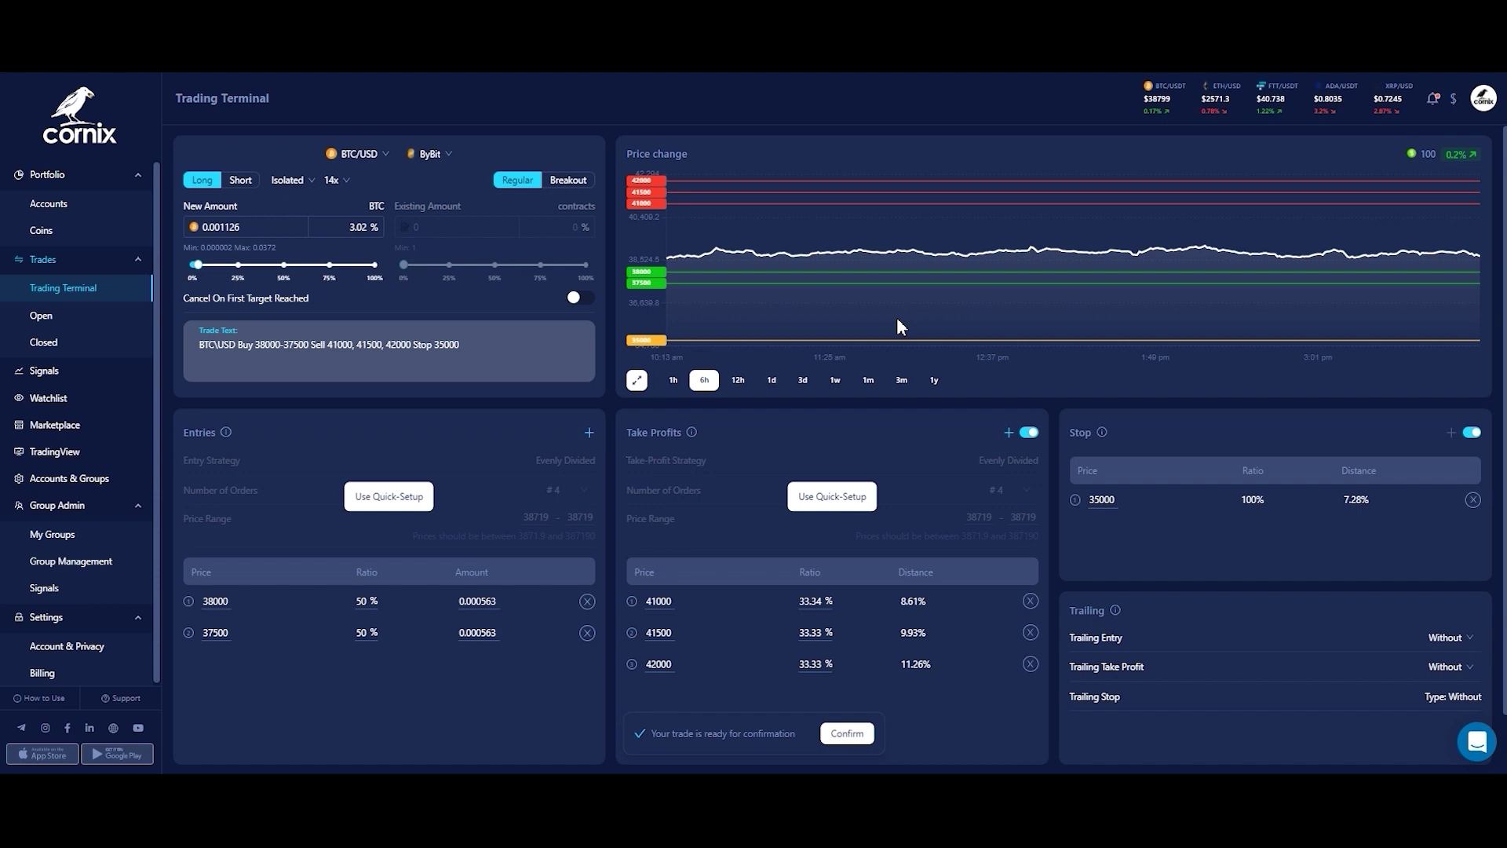
- Set the Trailing Entry to 1%
{"action": "left_click", "coordinate": [1450, 639]}
{"action": "scroll", "coordinate": [1453, 569], "scroll_direction": "down", "scroll_amount": 2}
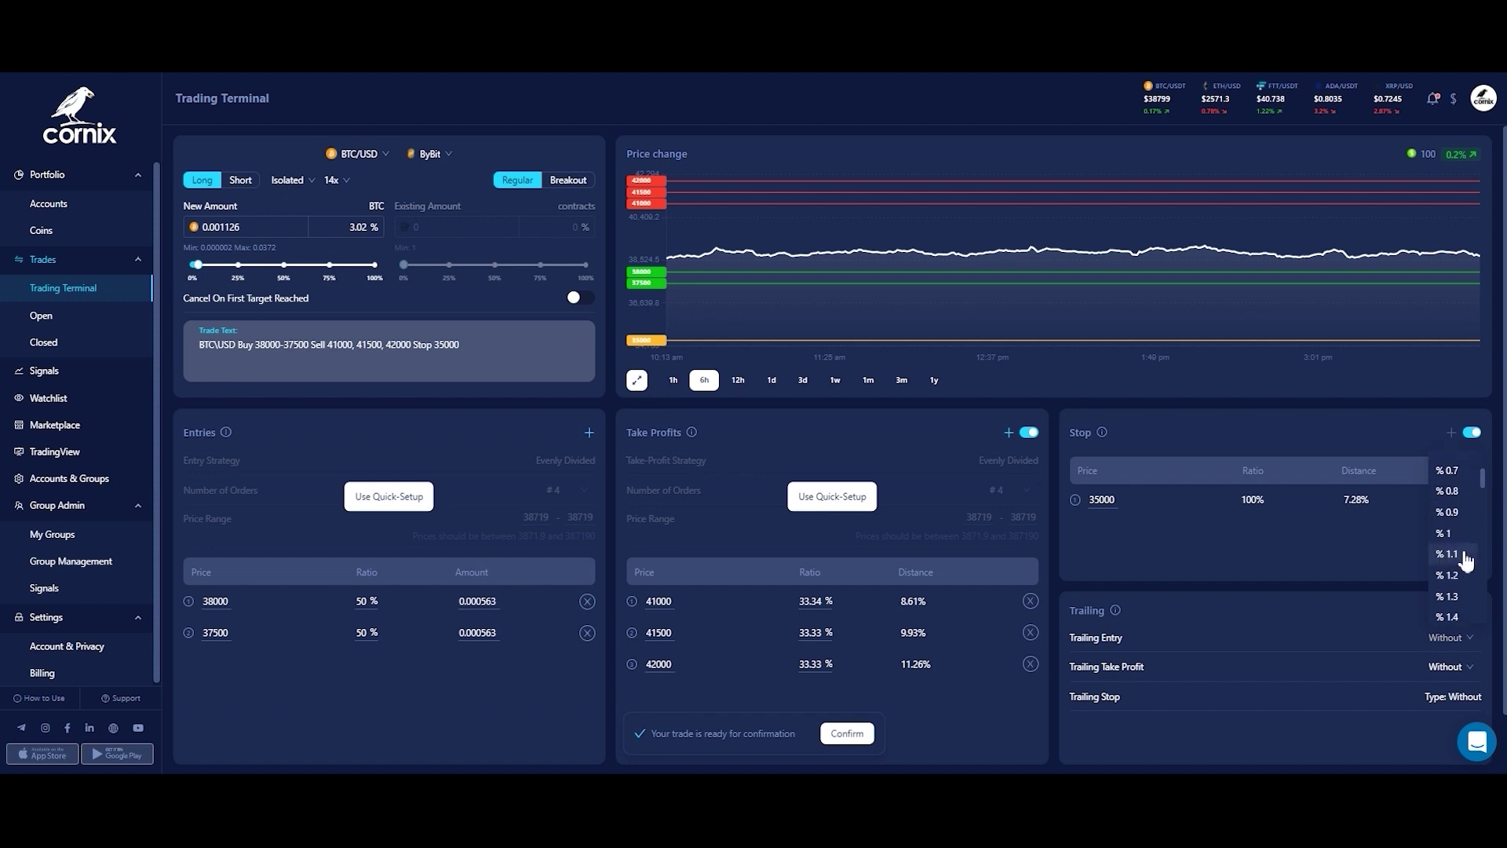
{"action": "left_click", "coordinate": [1452, 533]}
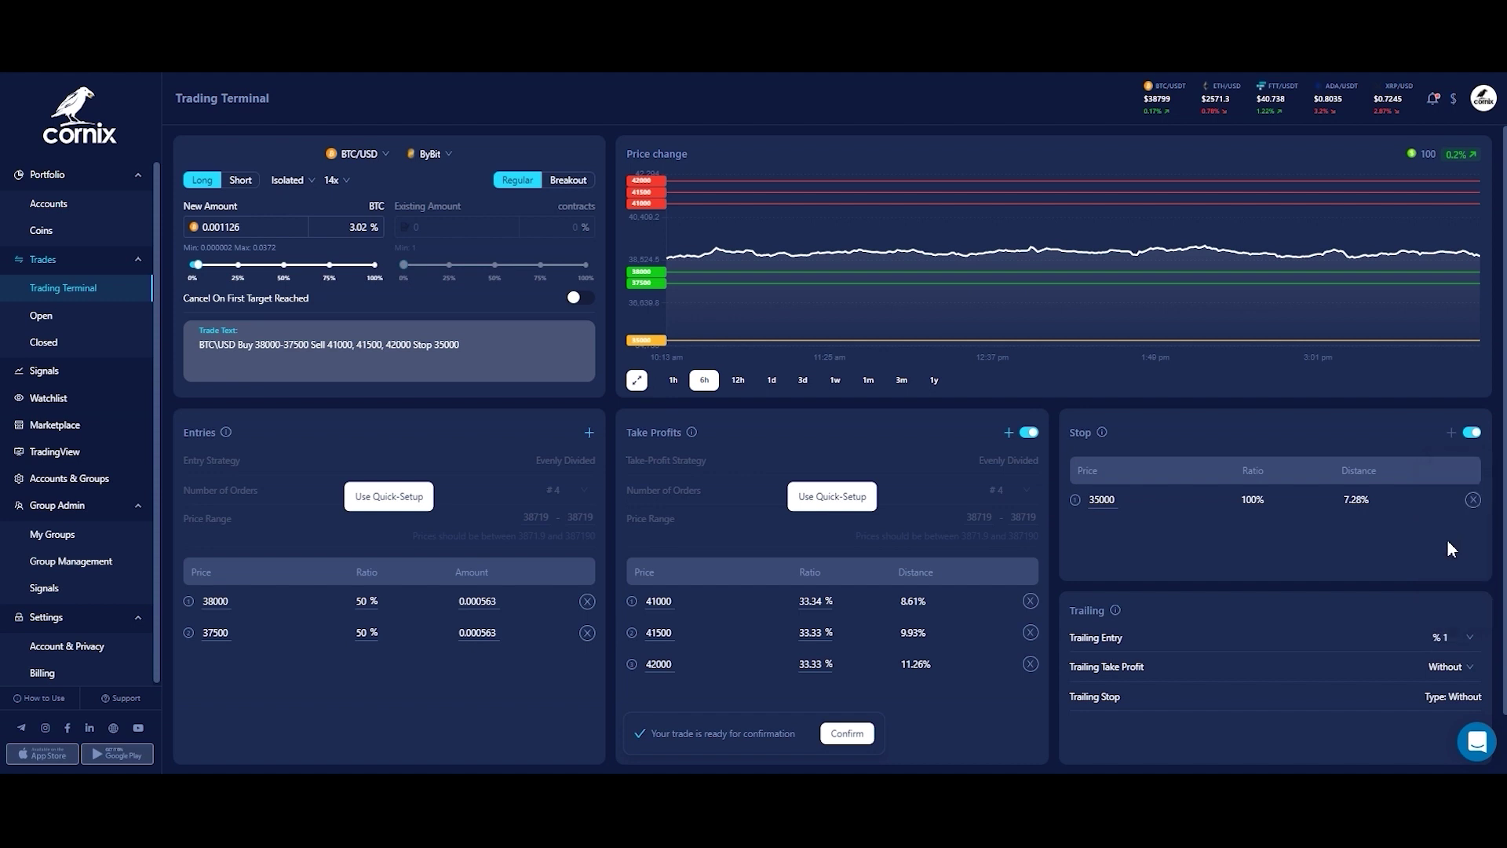
{"action": "left_click", "coordinate": [1438, 695]}
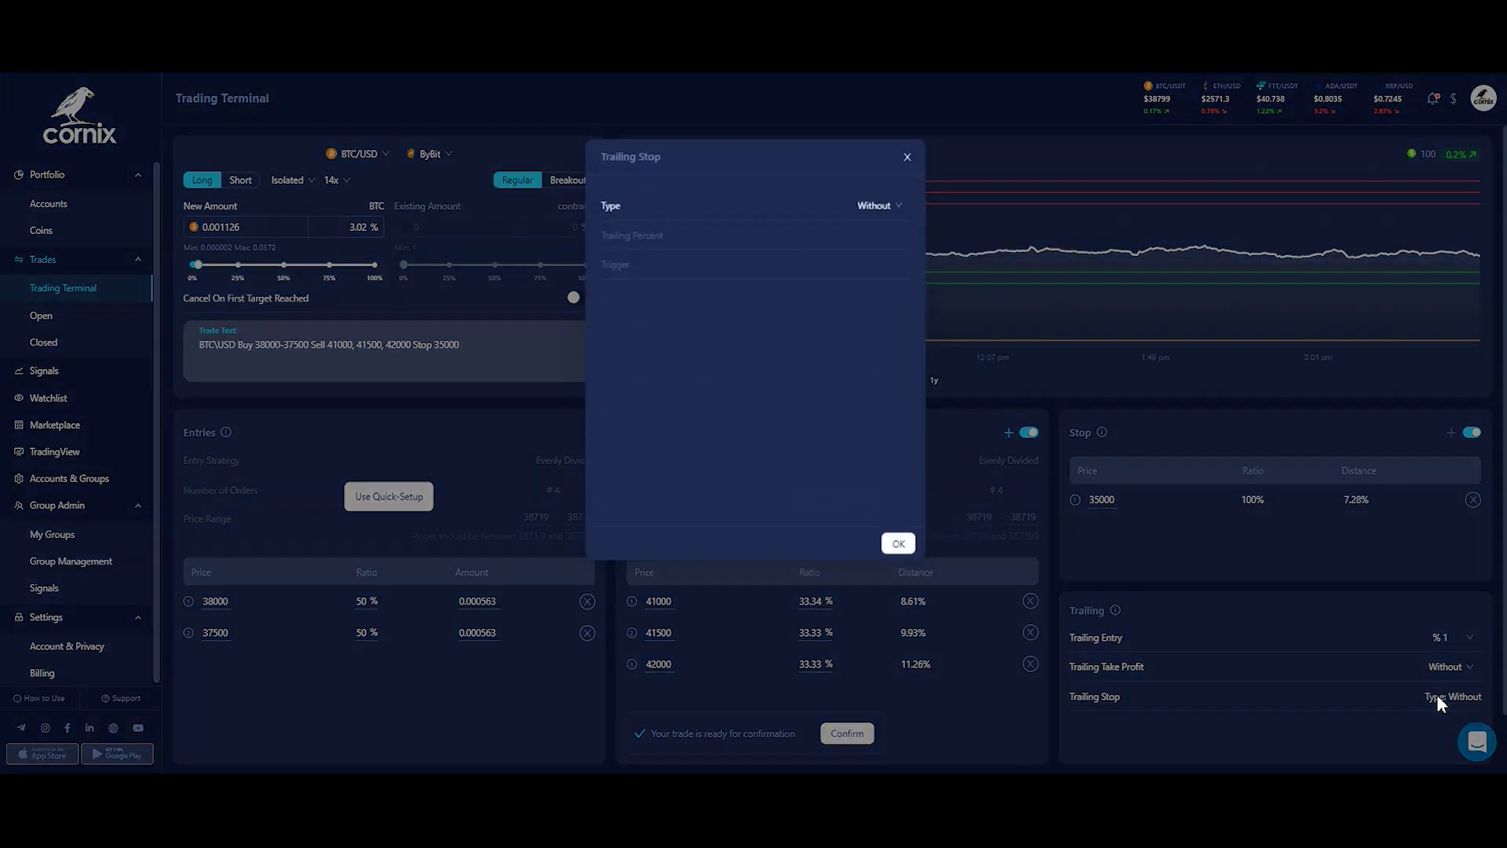
- Set the Trailing Stop type to Moving Target with trigger Target #2 and save
{"action": "left_click", "coordinate": [874, 209]}
{"action": "left_click", "coordinate": [864, 255]}
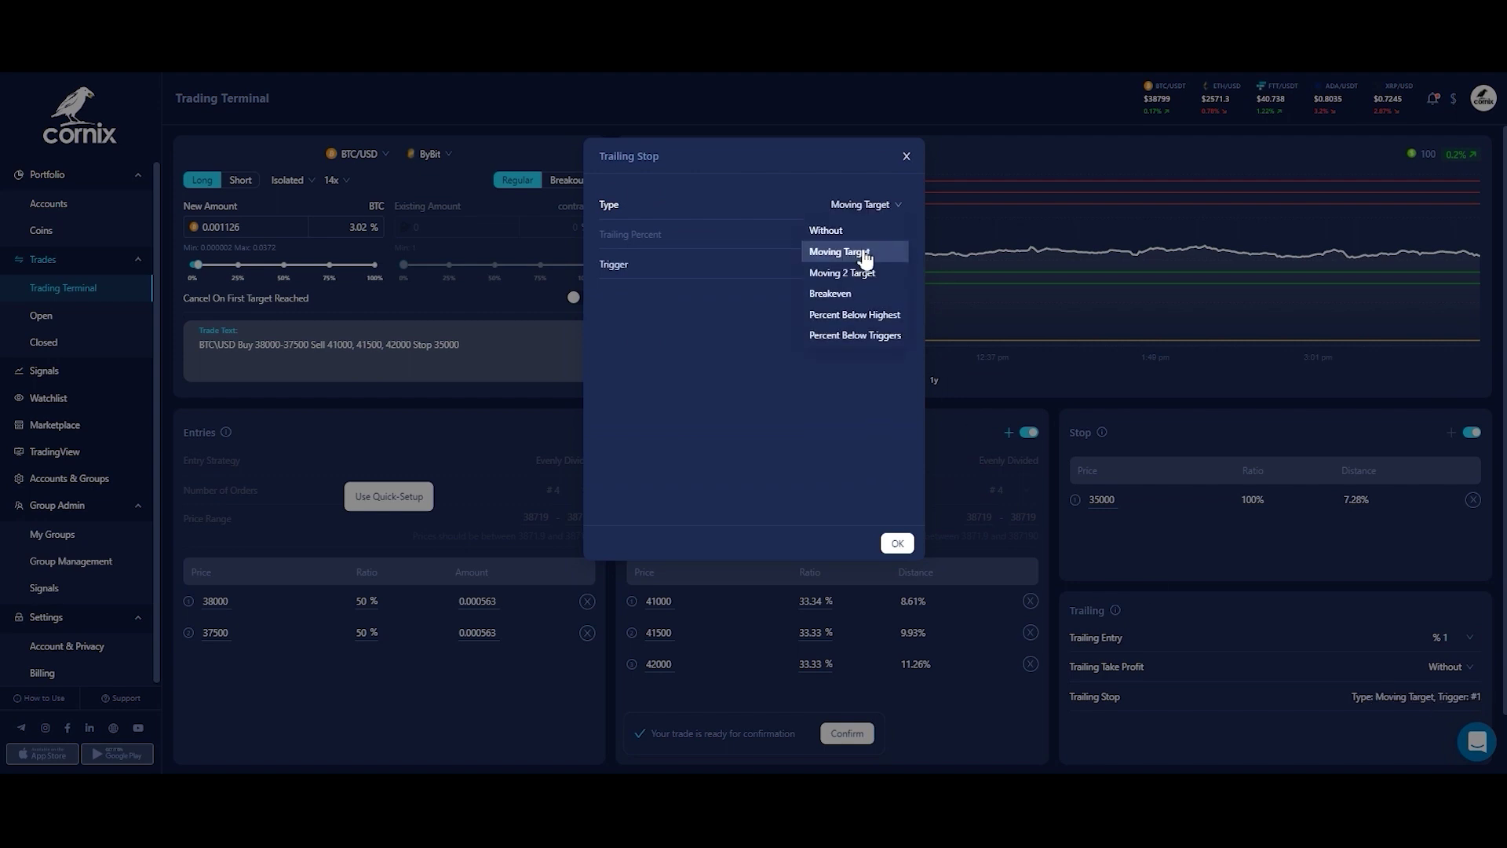
{"action": "left_click", "coordinate": [897, 271]}
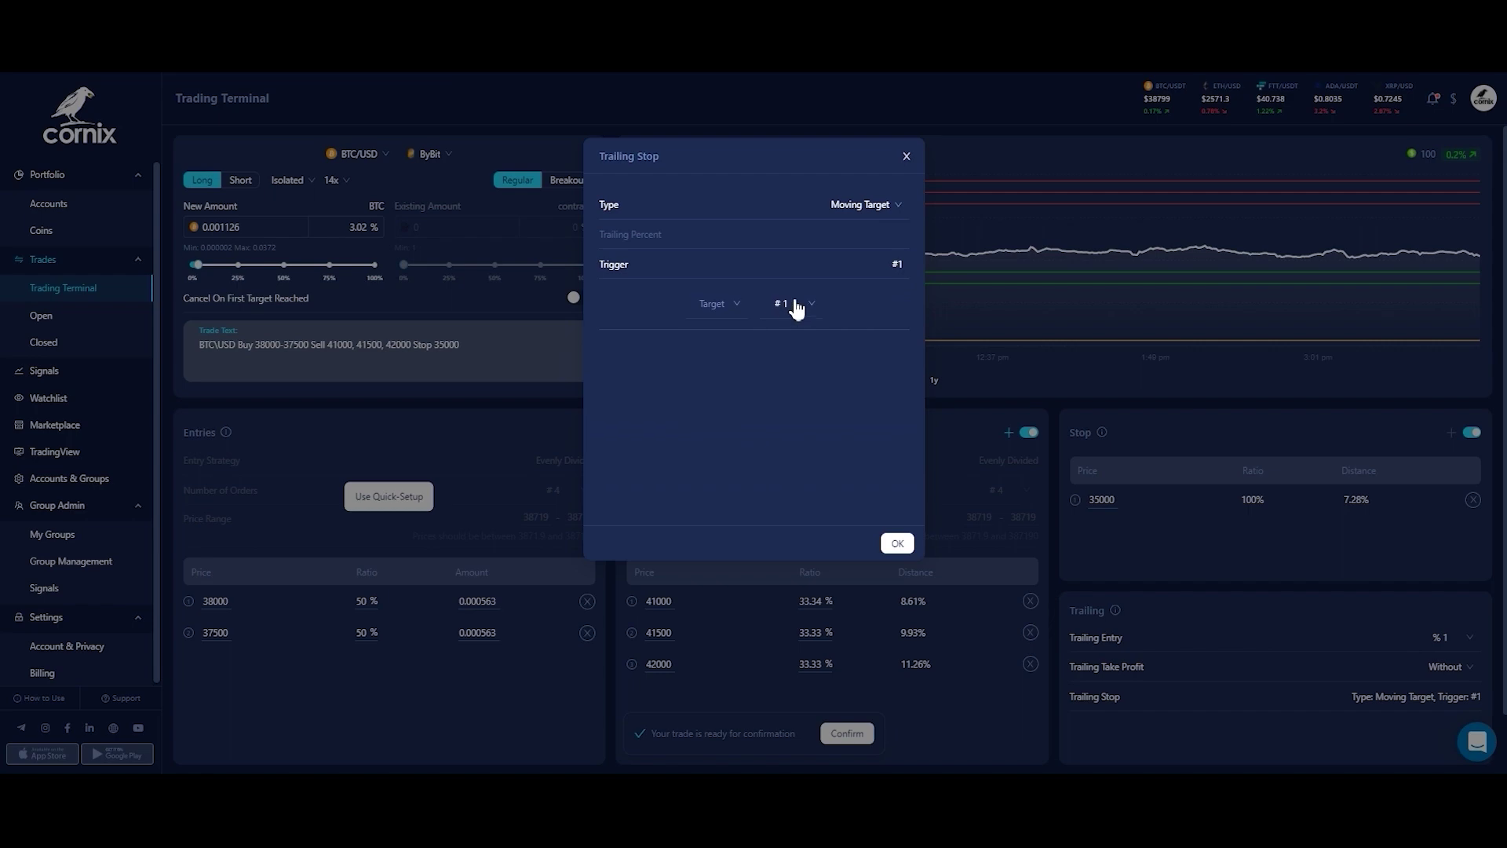
{"action": "left_click", "coordinate": [797, 307]}
{"action": "left_click", "coordinate": [800, 351]}
{"action": "left_click", "coordinate": [897, 543]}
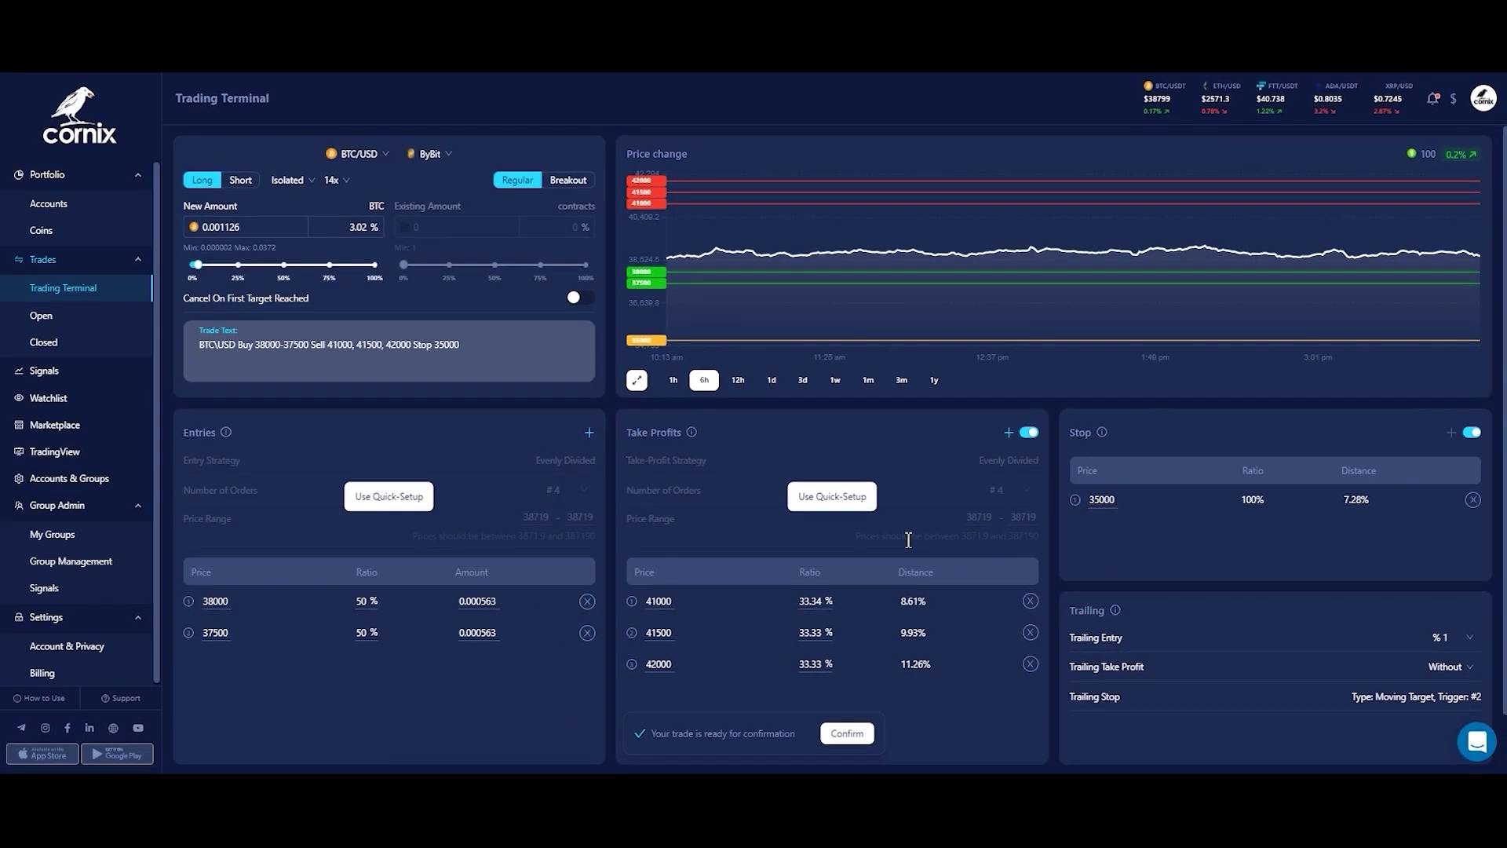
- Switch the BTC/USD chart through 12h, 3d, 1w, 1m and 3m, ending on 1h
{"action": "mouse_move", "coordinate": [901, 261]}
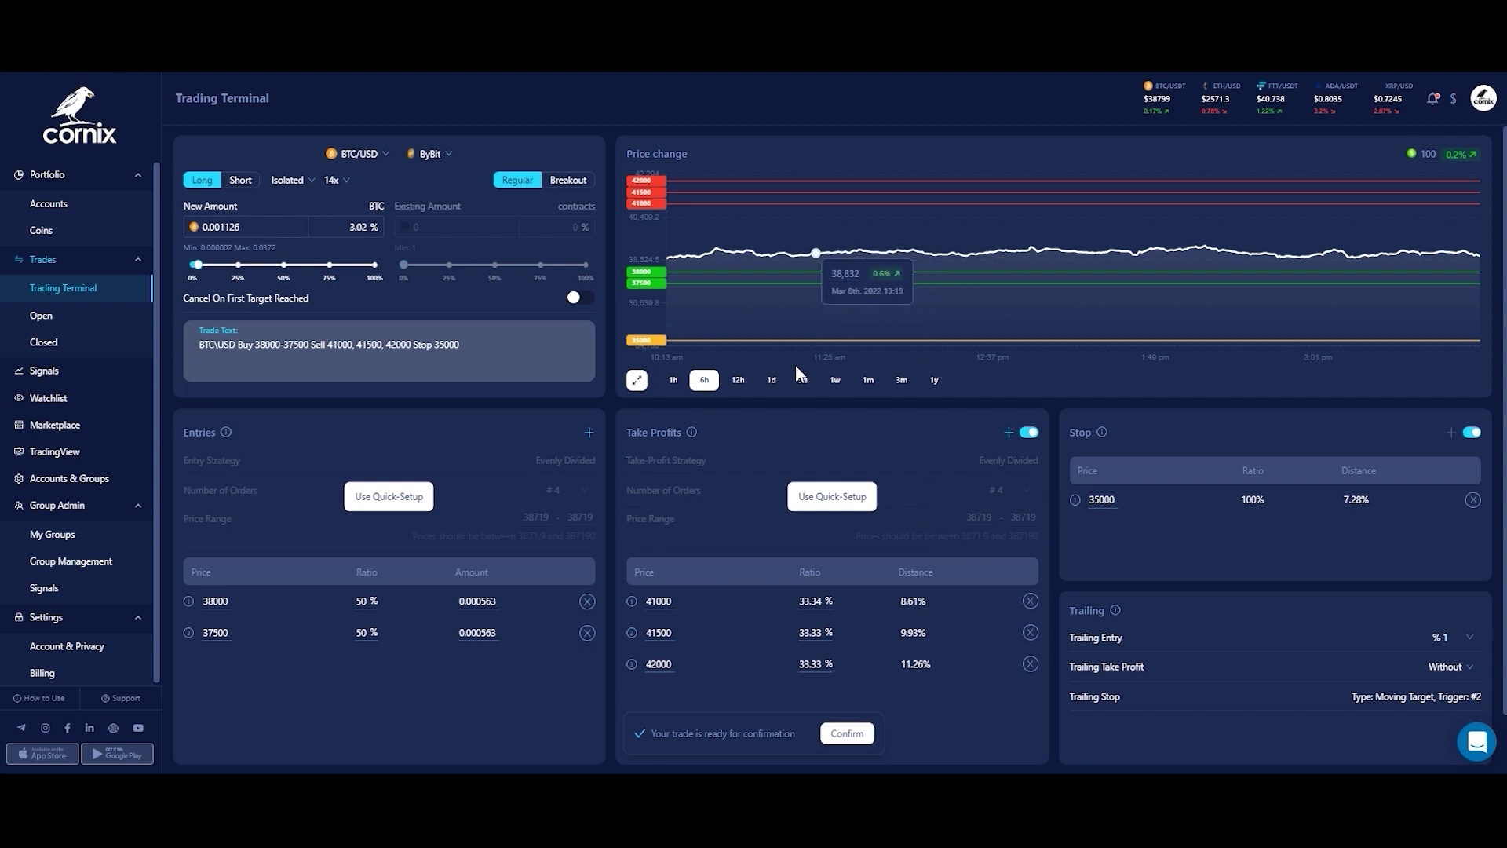
{"action": "left_click", "coordinate": [740, 383]}
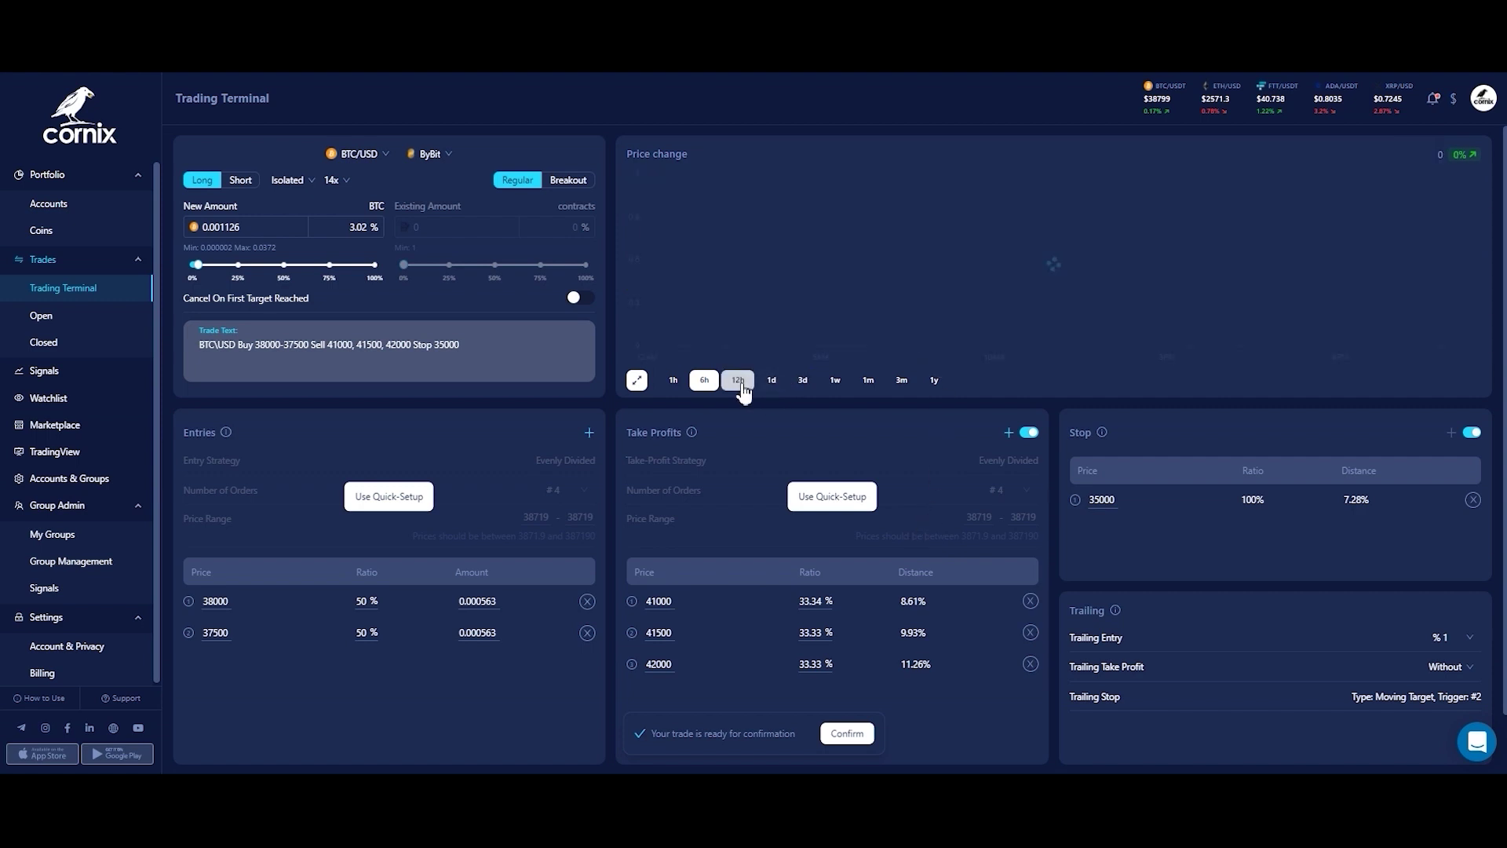
{"action": "left_click", "coordinate": [809, 387]}
{"action": "left_click", "coordinate": [836, 382]}
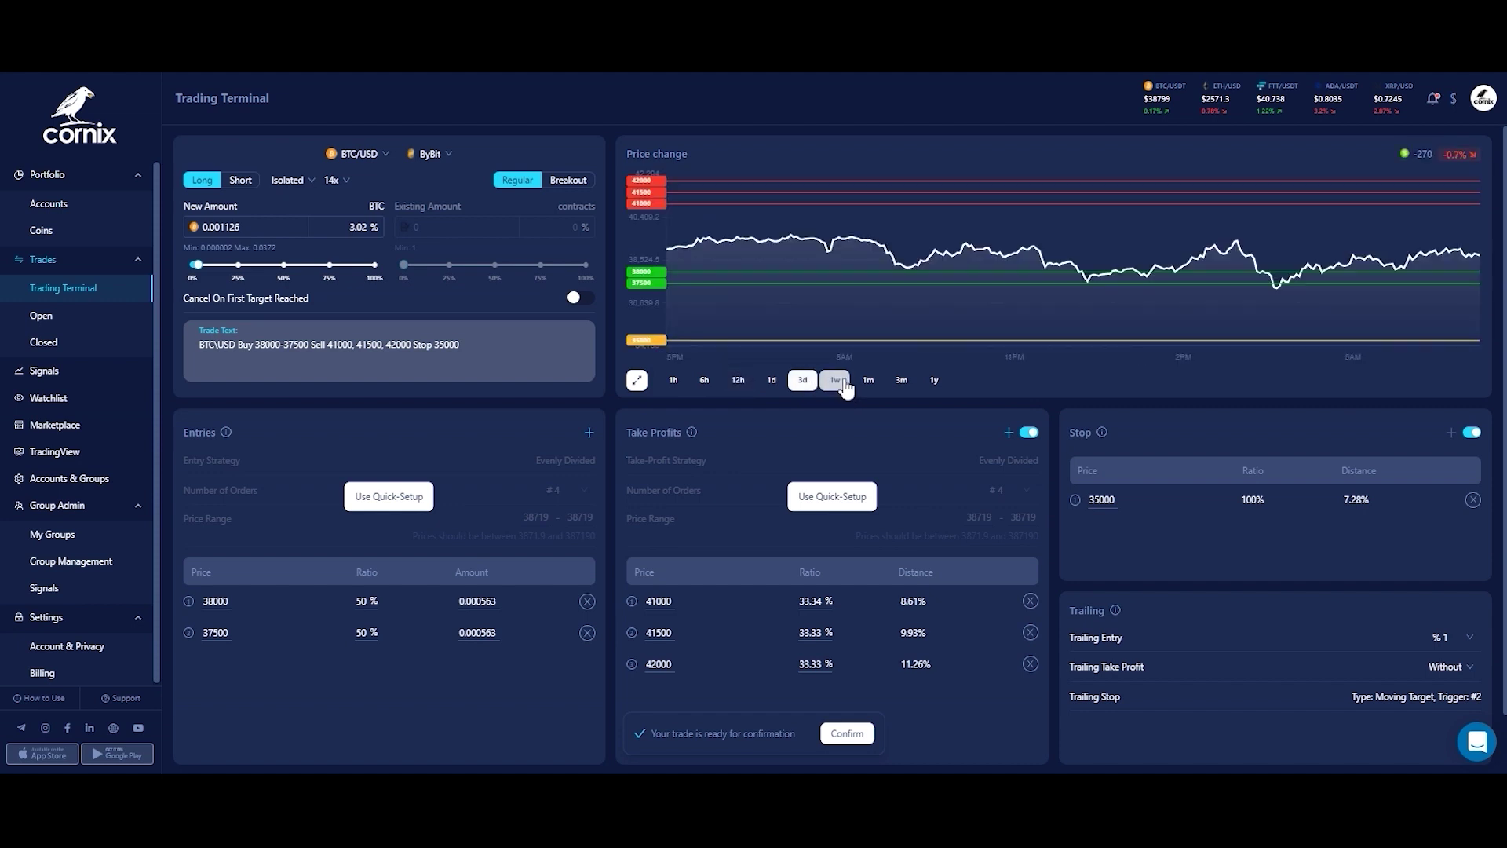
{"action": "left_click", "coordinate": [868, 382]}
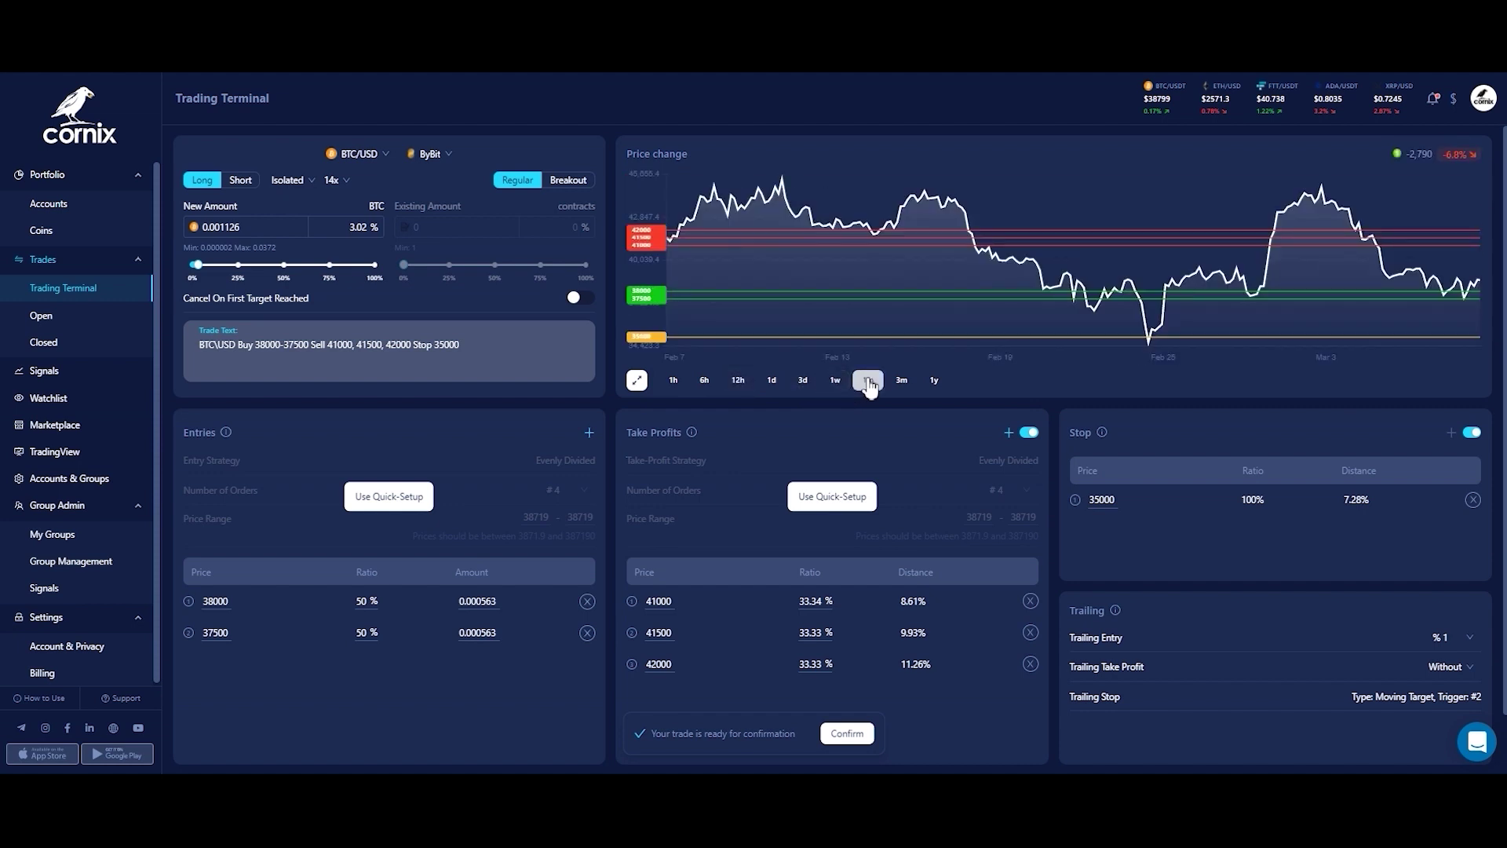
{"action": "left_click", "coordinate": [902, 383]}
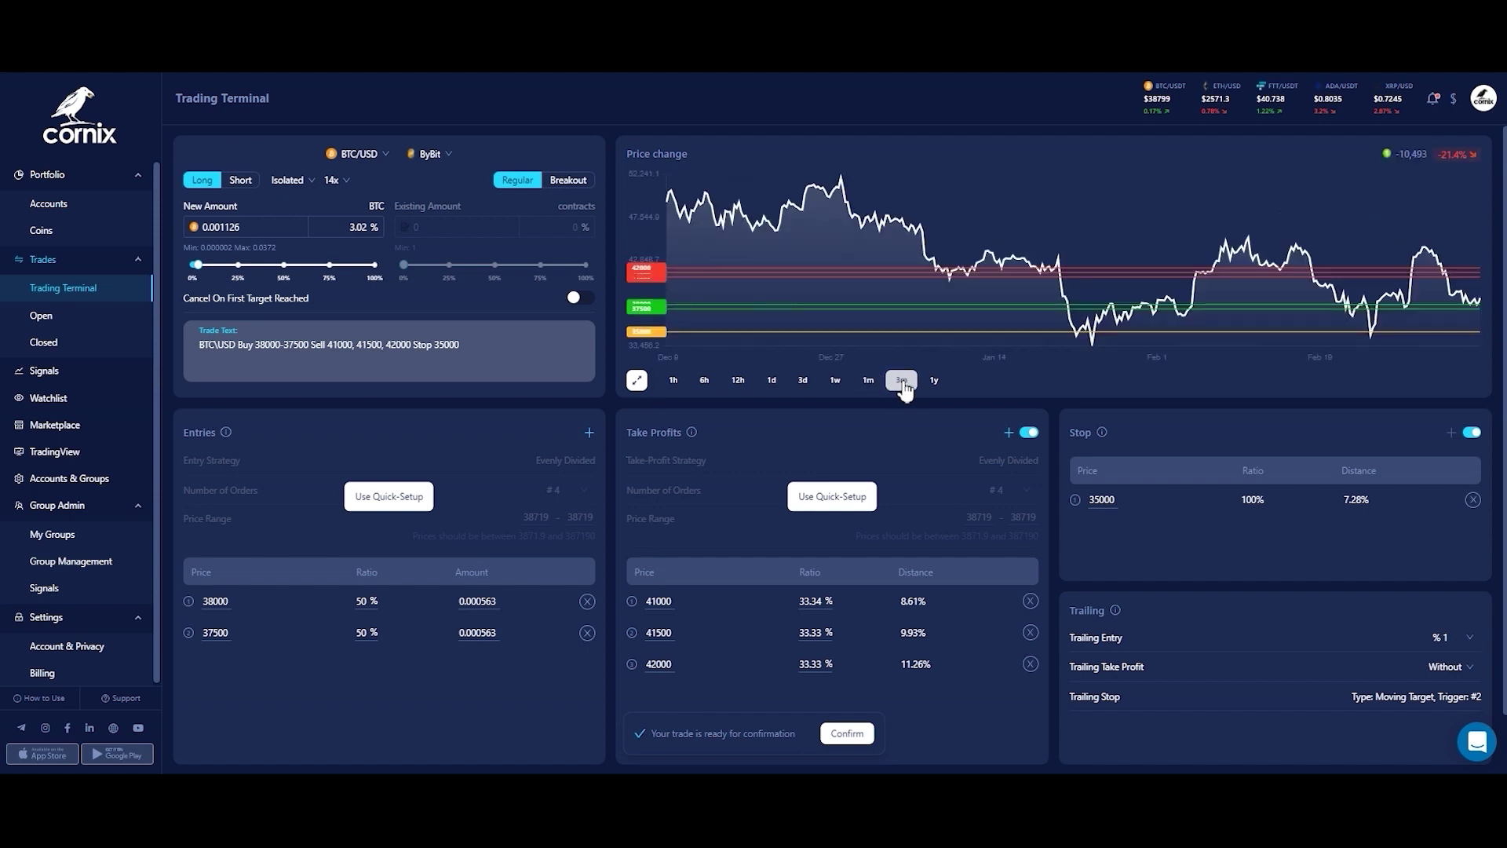
{"action": "left_click", "coordinate": [673, 382]}
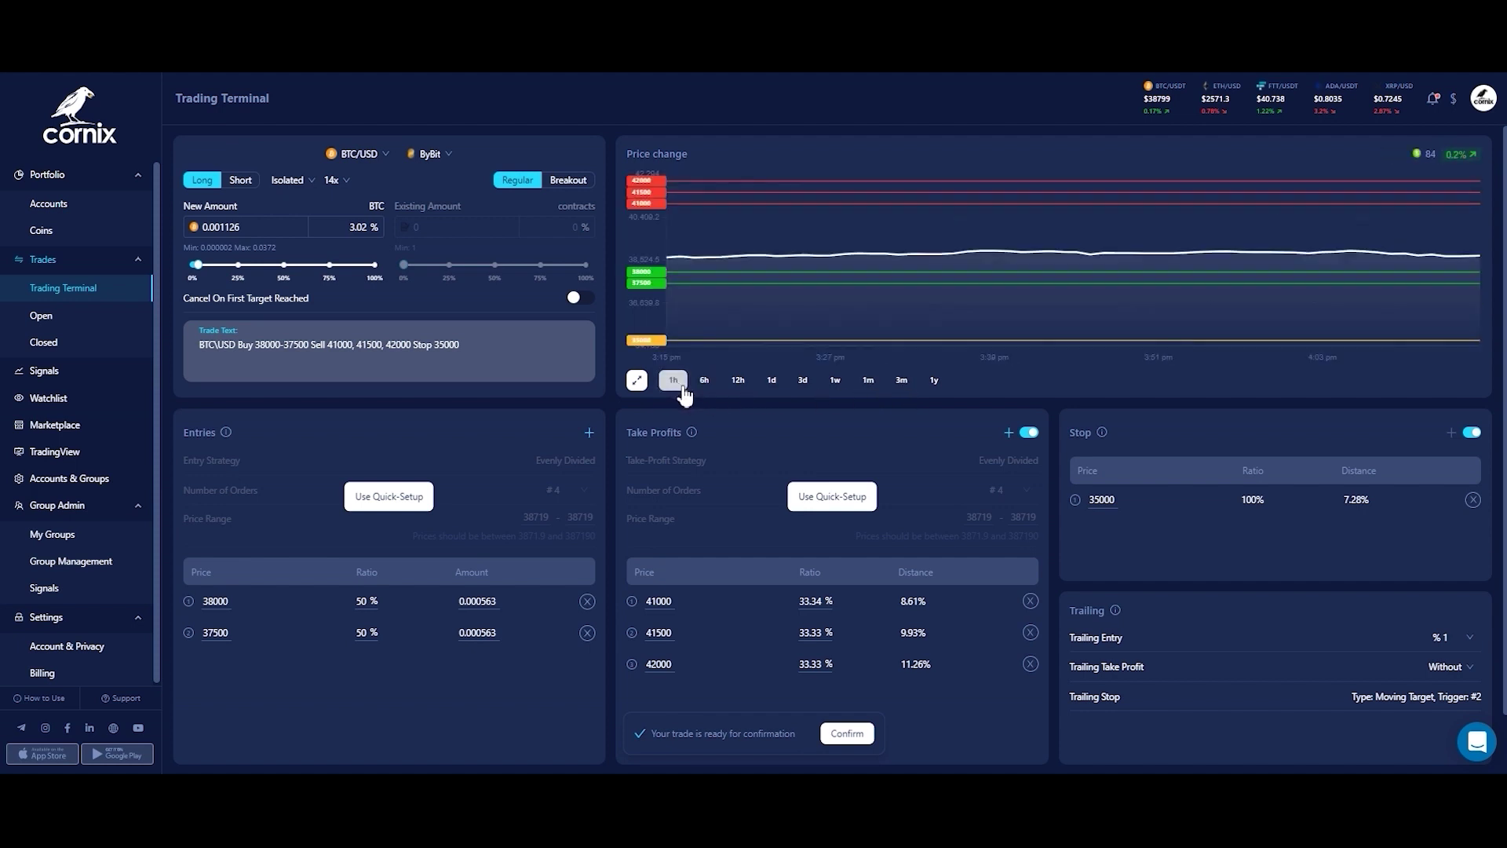
- Confirm the BTC/USD long and accept the Create Trade prompt
{"action": "left_click", "coordinate": [848, 735]}
{"action": "left_click", "coordinate": [854, 444]}
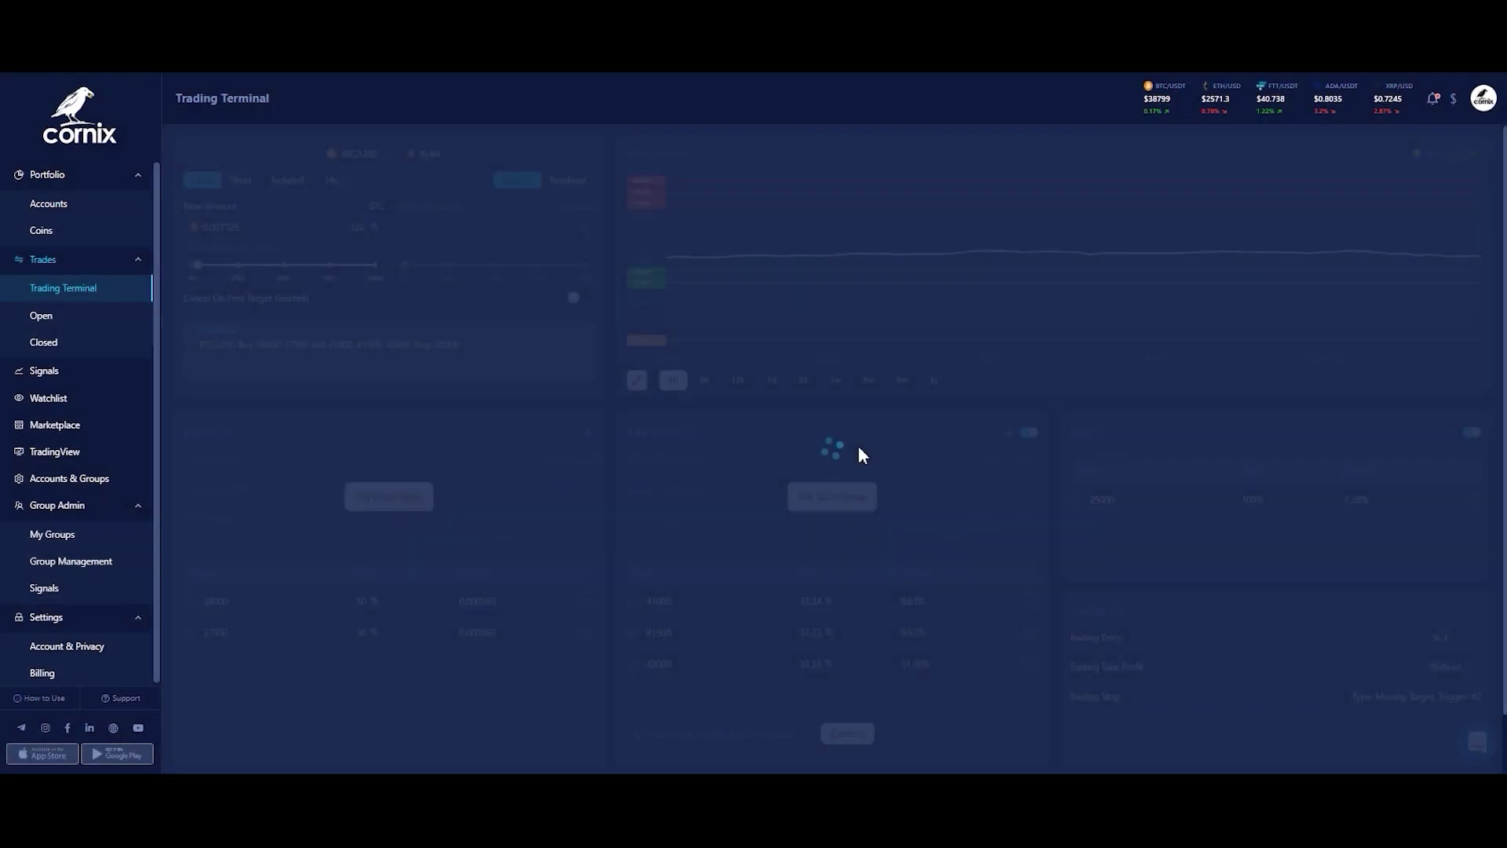